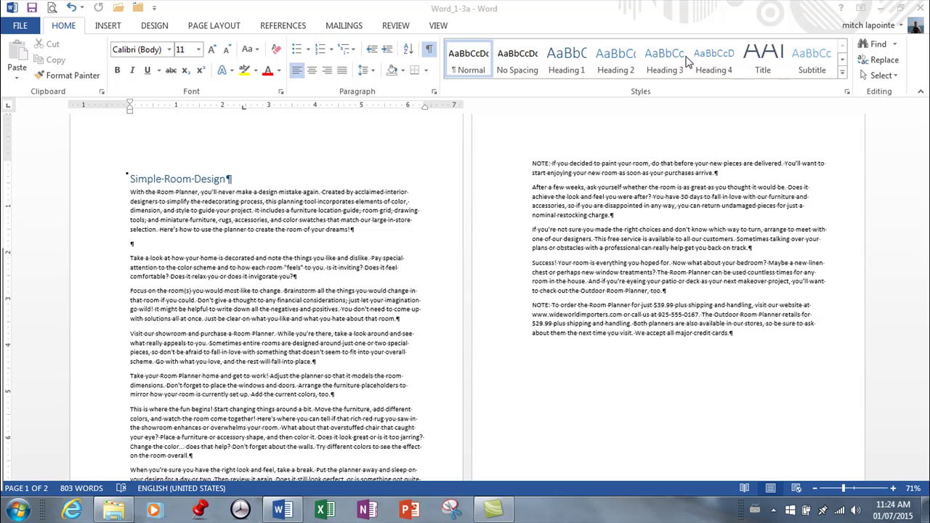
# Preview the built-in styles, such as Subtitle and Heading 4, on the introductory paragraph and review the full style collection
pyautogui.click(260, 204)
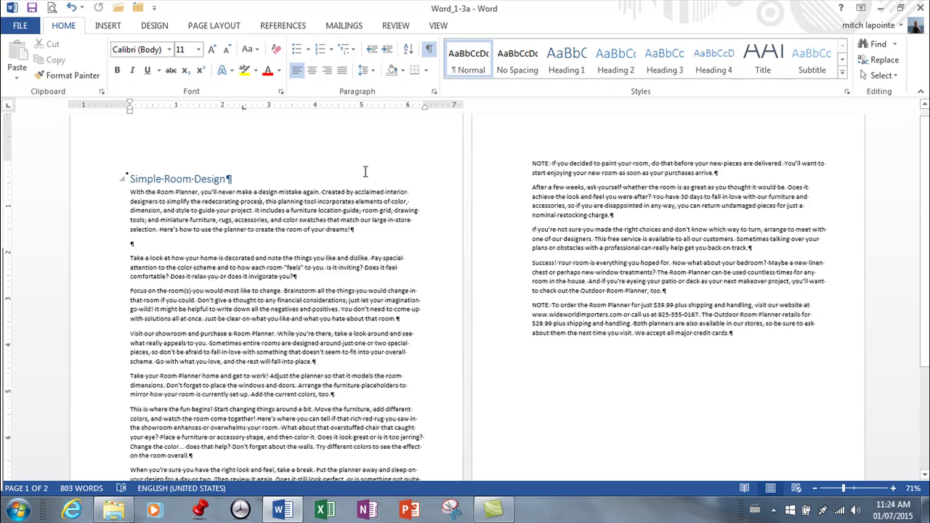
pyautogui.click(517, 62)
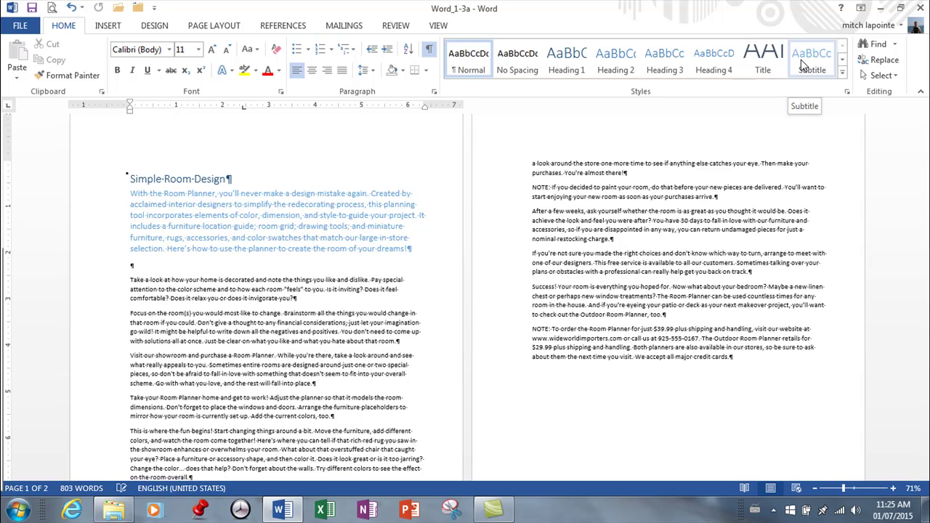
pyautogui.click(803, 65)
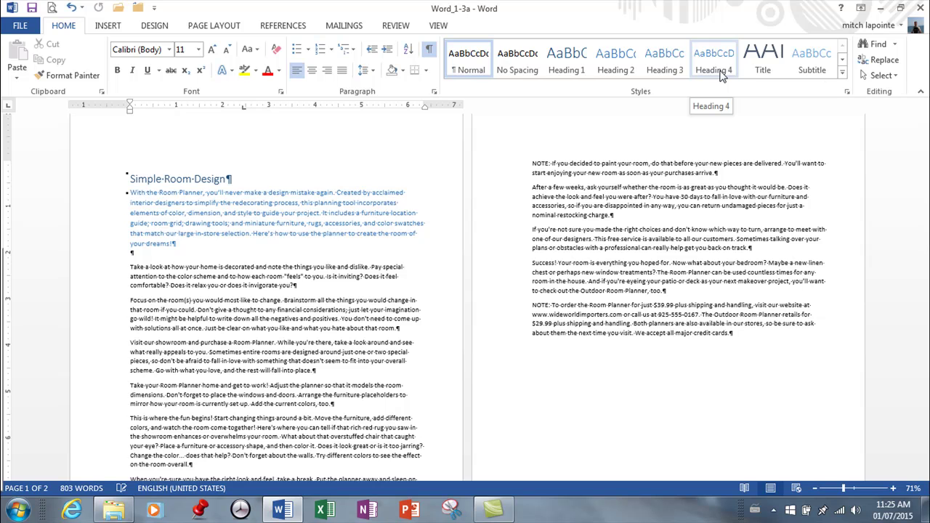
pyautogui.click(842, 61)
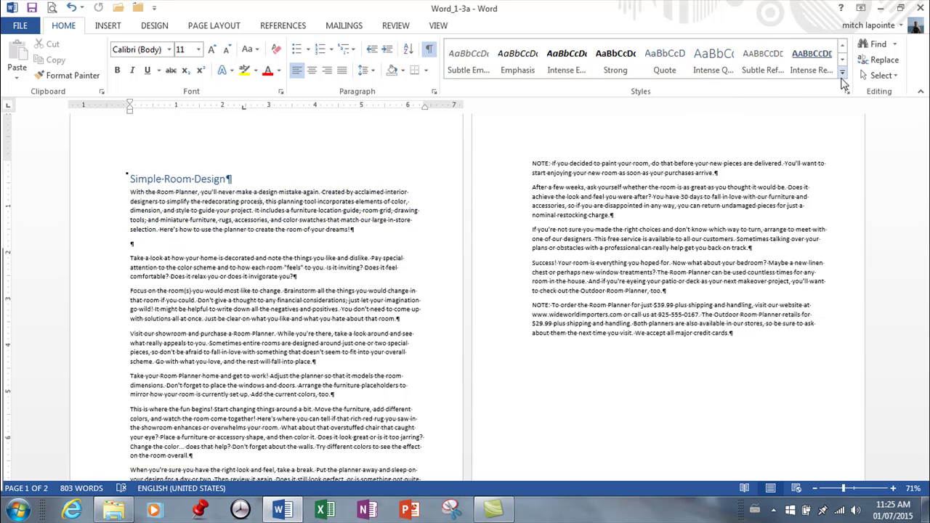
pyautogui.click(842, 75)
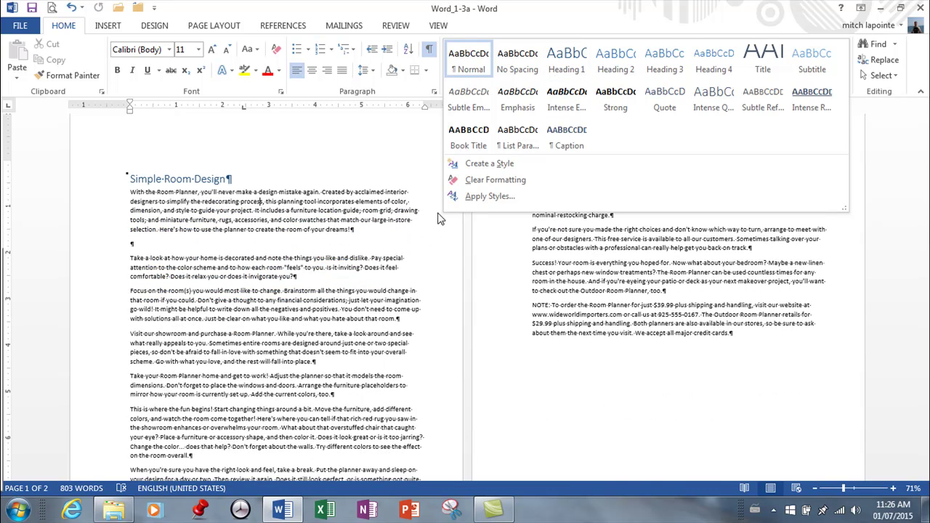
pyautogui.click(143, 185)
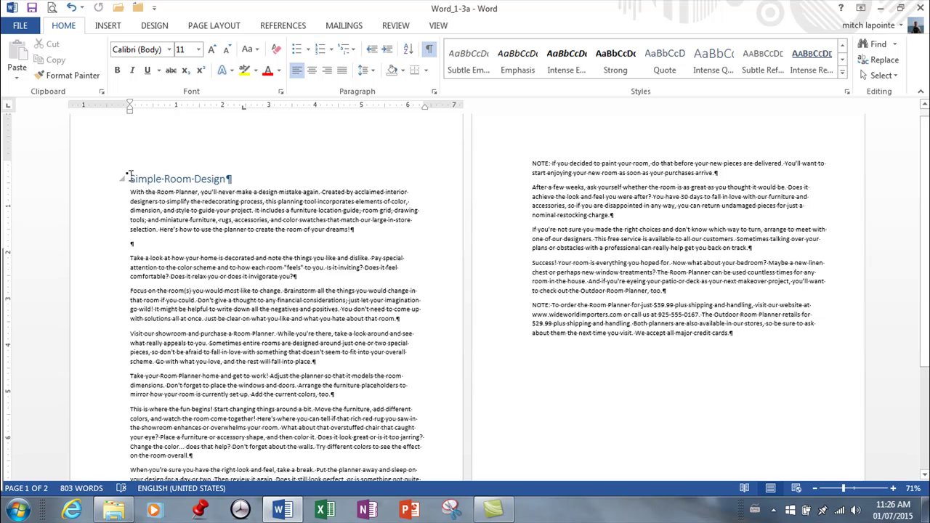
# Center the "Simple Room Design" title and make it bold, underlined and red
pyautogui.moveTo(131, 179); pyautogui.dragTo(228, 172)
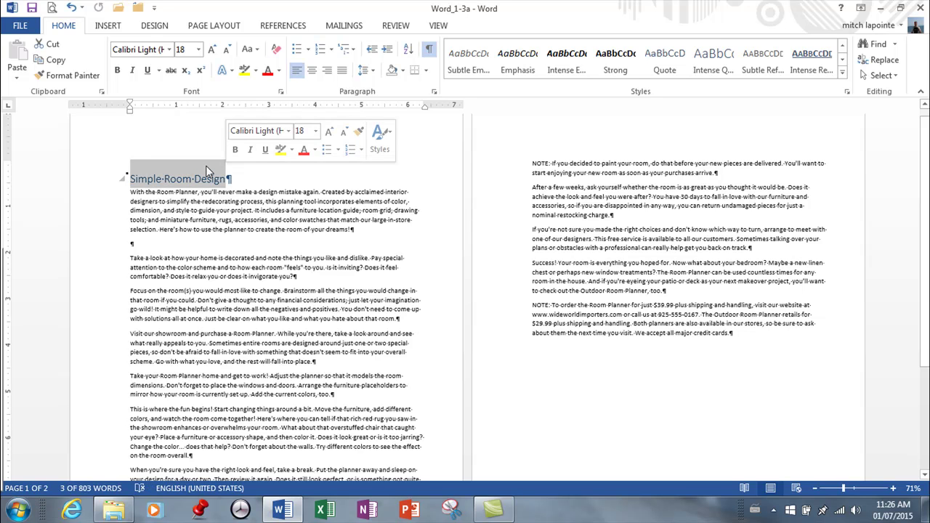
pyautogui.click(312, 70)
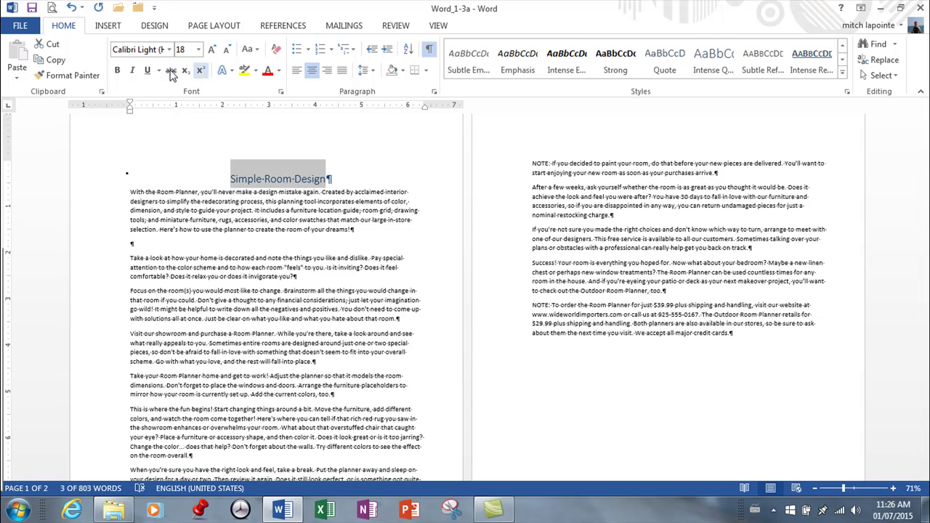
pyautogui.click(118, 70)
pyautogui.click(148, 71)
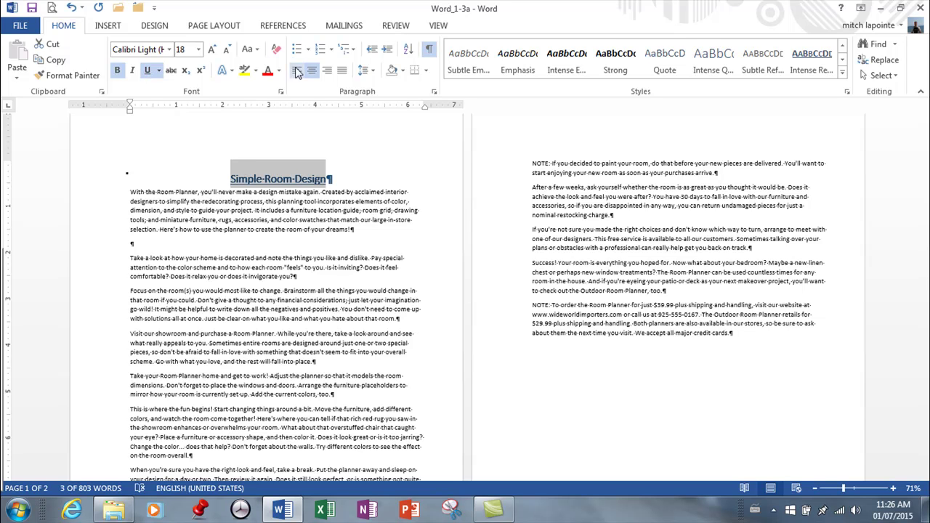
pyautogui.click(268, 72)
# Change the "Simple Room Design" title to uppercase
pyautogui.click(244, 178)
pyautogui.moveTo(230, 178); pyautogui.dragTo(329, 177)
pyautogui.click(260, 51)
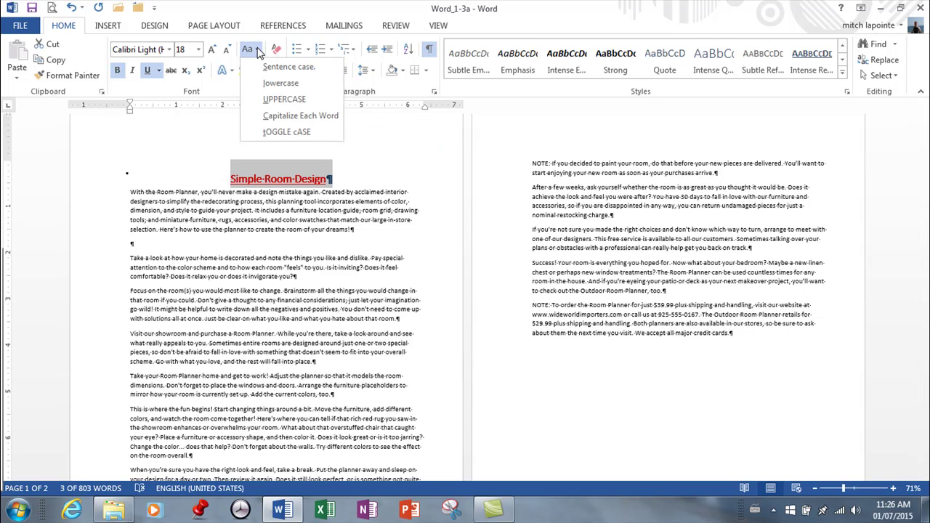
pyautogui.click(283, 117)
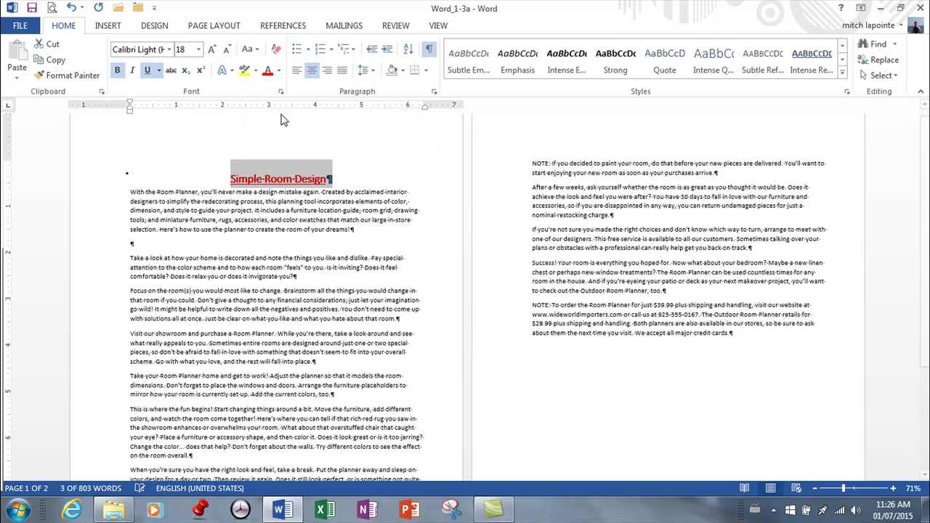
pyautogui.click(278, 71)
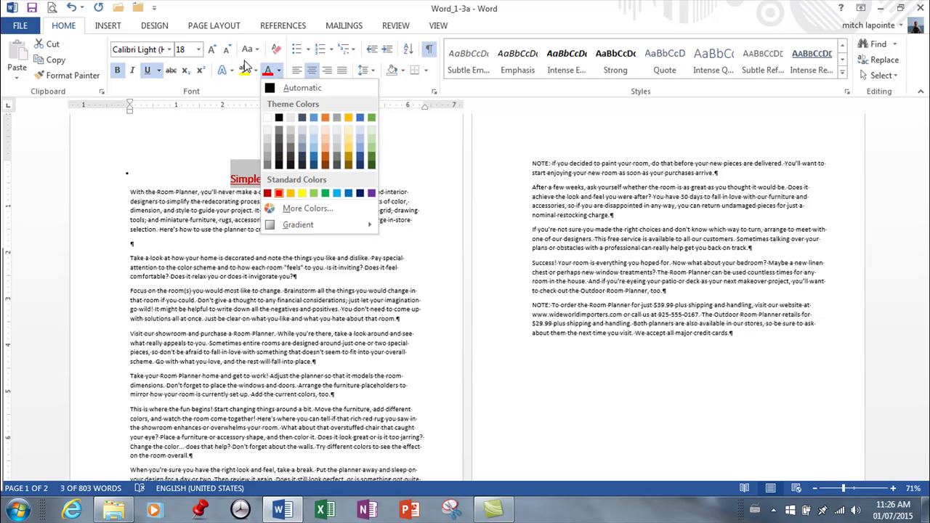
pyautogui.click(254, 51)
pyautogui.click(280, 102)
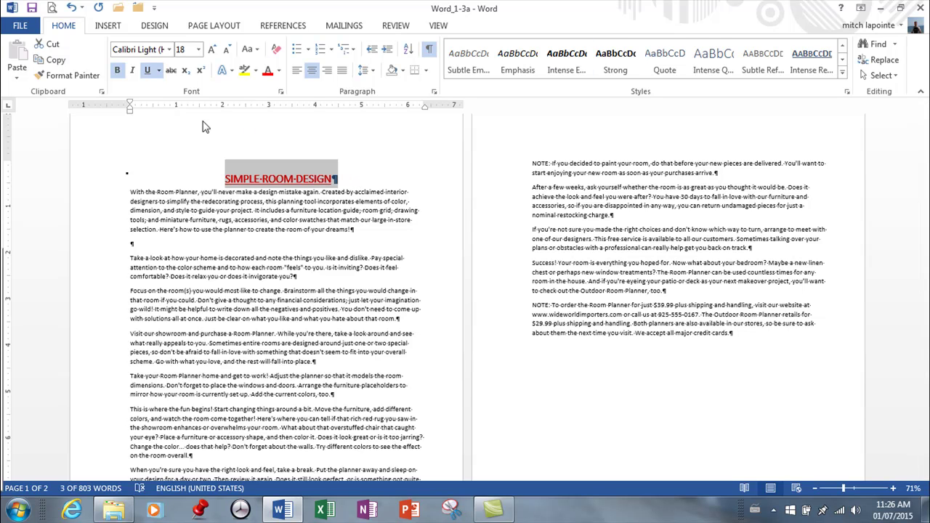
# Create a new style named "My Titles" from the formatted title
pyautogui.click(843, 73)
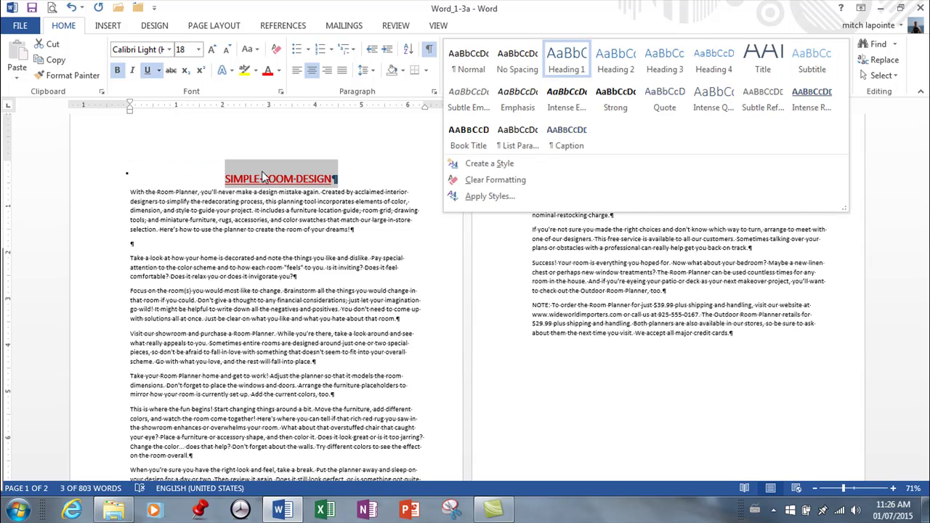
pyautogui.click(509, 163)
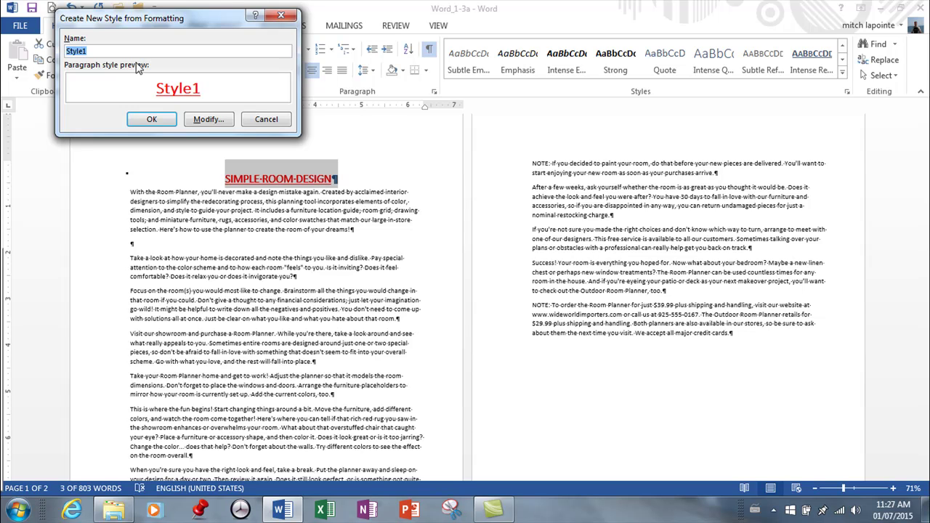
pyautogui.write('My Titles')
pyautogui.press('Return')
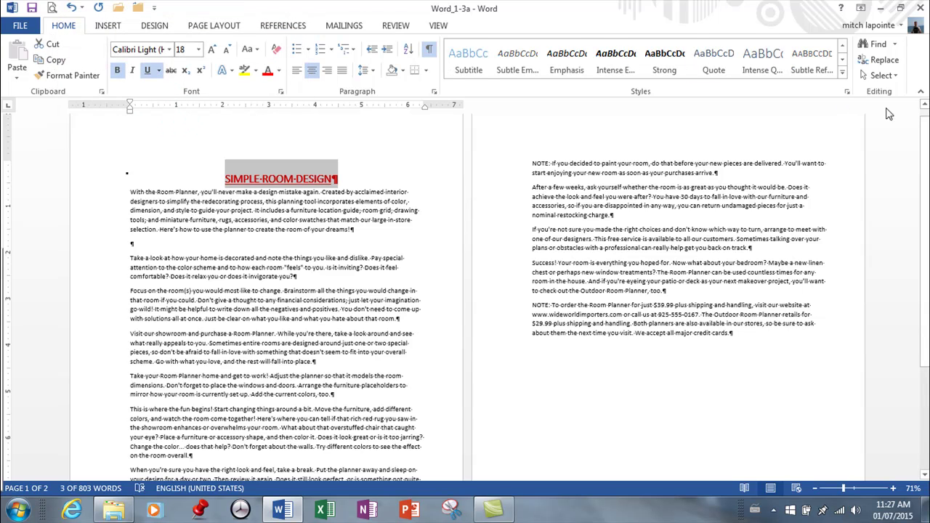
# Modify the My Titles style so it is available in new documents based on this template
pyautogui.click(842, 72)
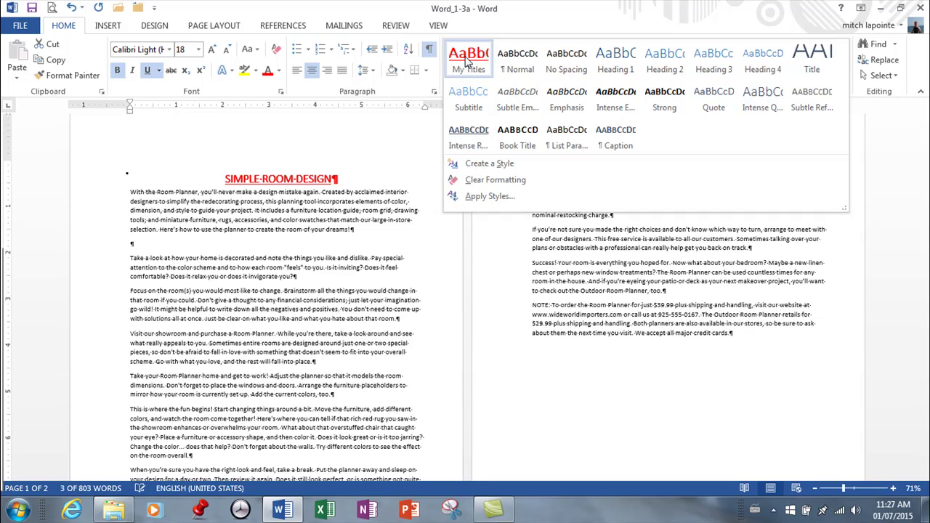
pyautogui.rightClick(470, 66)
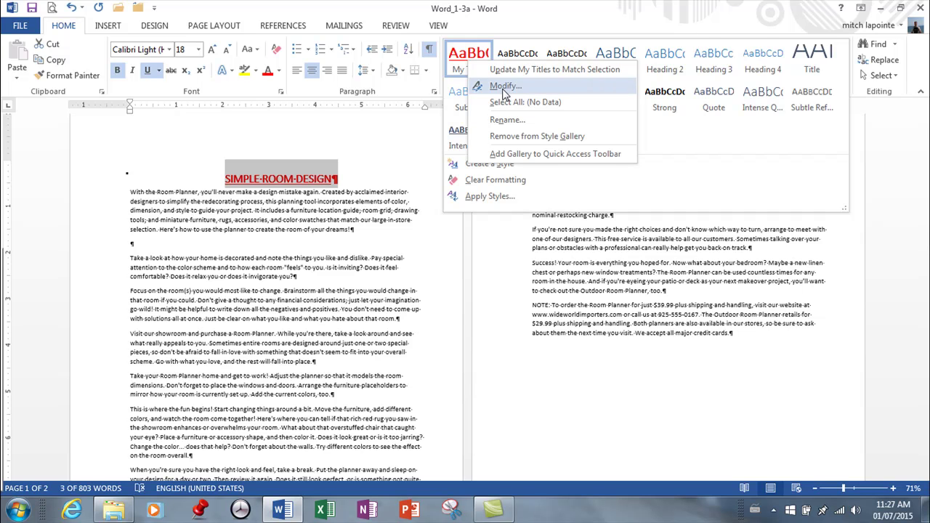
pyautogui.click(505, 87)
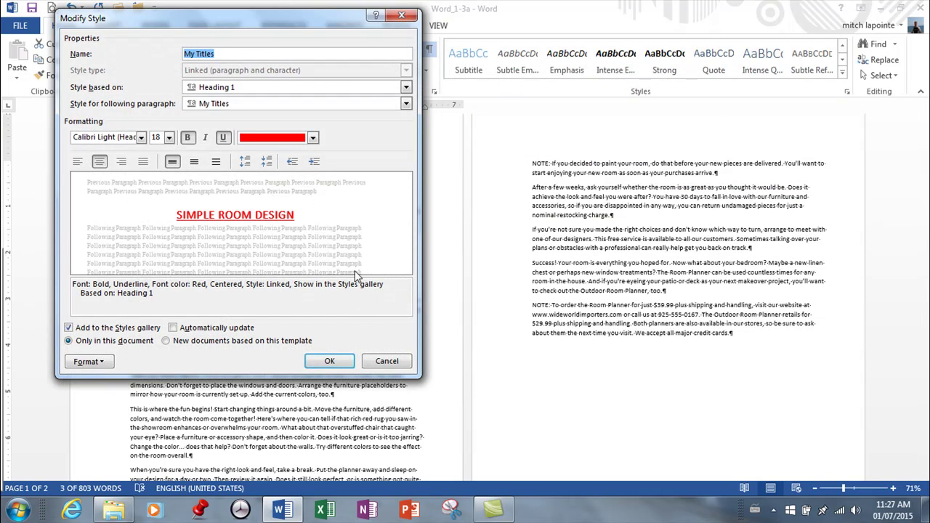
pyautogui.click(166, 342)
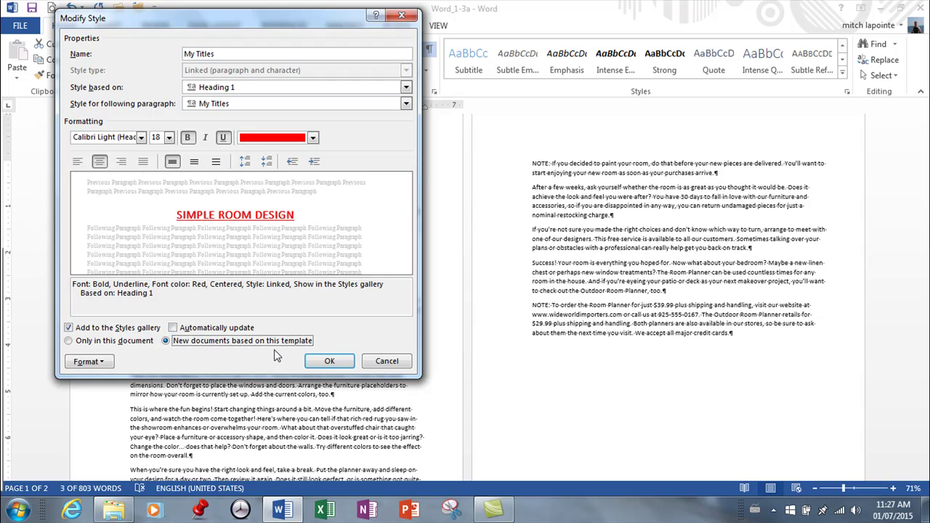
pyautogui.click(329, 363)
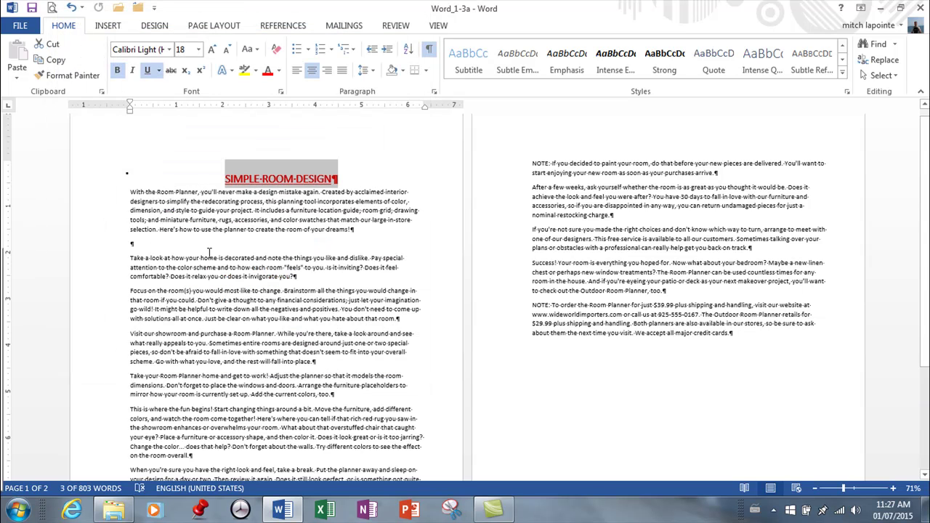
# Add the heading "Section 2" in the empty line above "Come back to the store" and apply the My Titles style to it
pyautogui.scroll(-3, 214, 249)
pyautogui.scroll(-3, 269, 216)
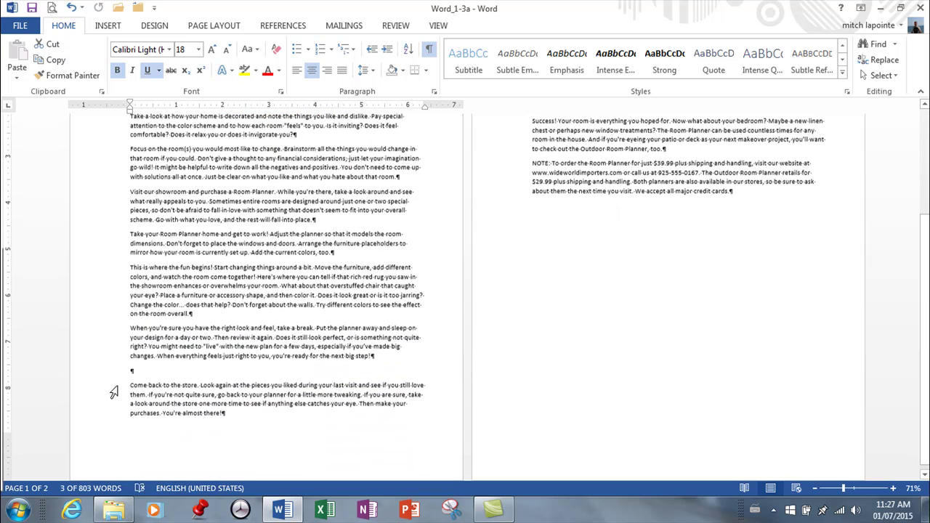
pyautogui.click(165, 369)
pyautogui.write('Section 2')
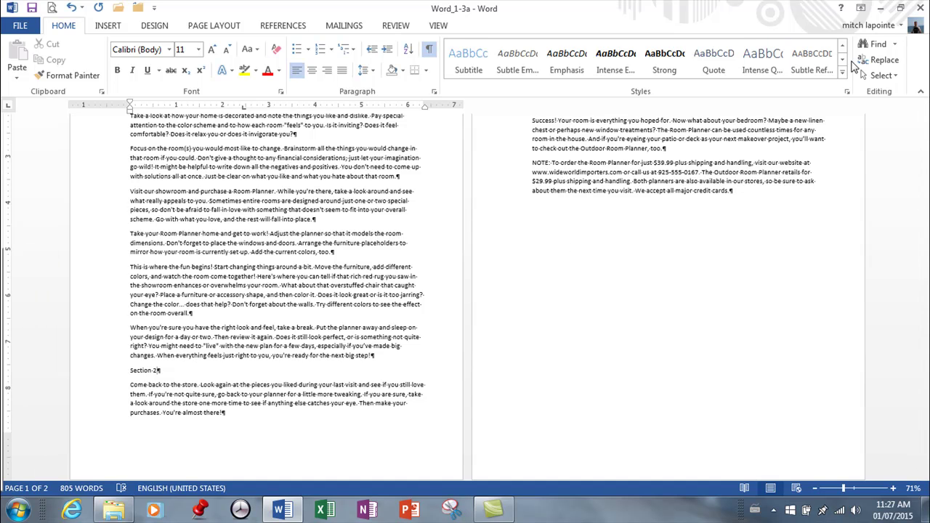
pyautogui.click(842, 61)
pyautogui.click(842, 71)
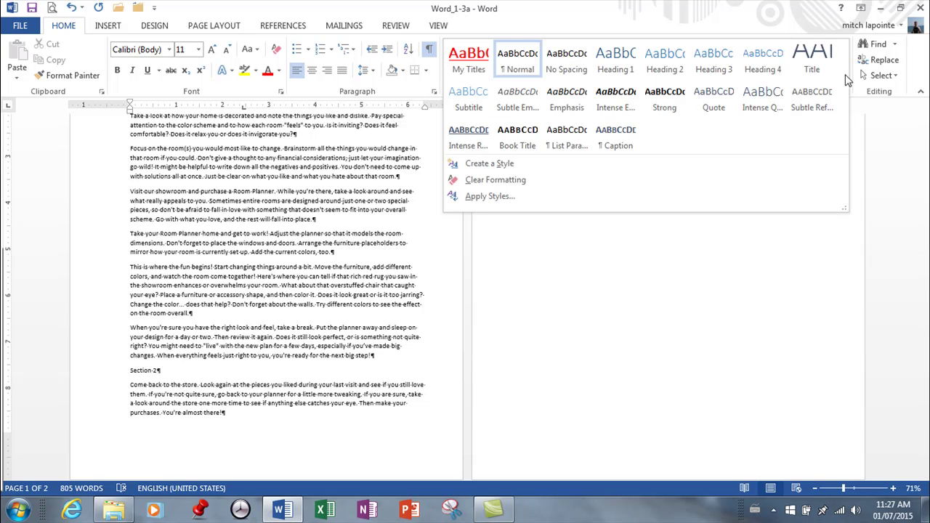
pyautogui.click(473, 64)
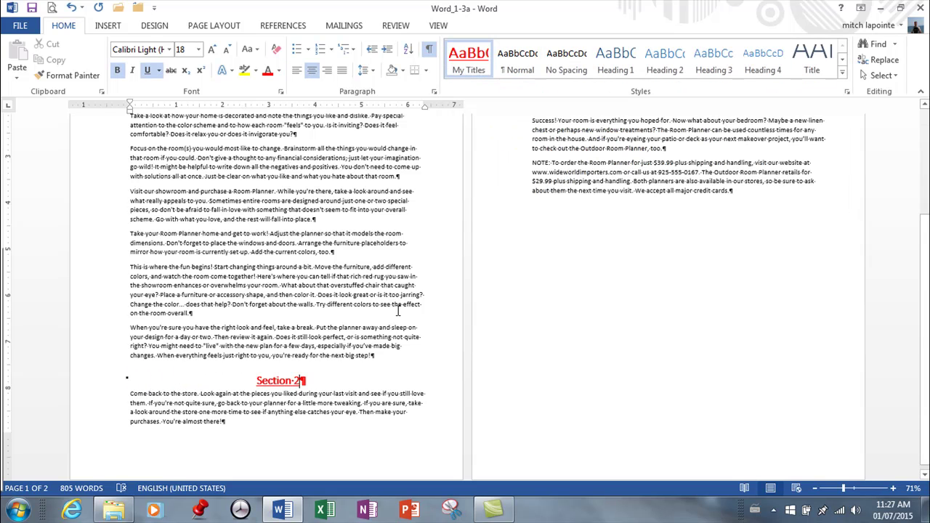
# Modify the My Titles style's paragraph spacing to 18 pt before and 12 pt after
pyautogui.scroll(3, 403, 311)
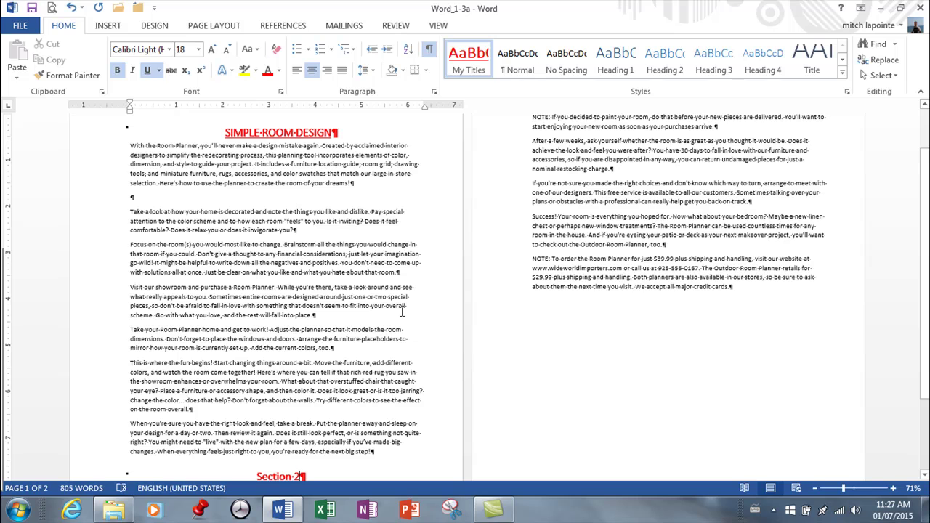
pyautogui.rightClick(299, 131)
pyautogui.click(476, 64)
pyautogui.rightClick(476, 64)
pyautogui.click(513, 88)
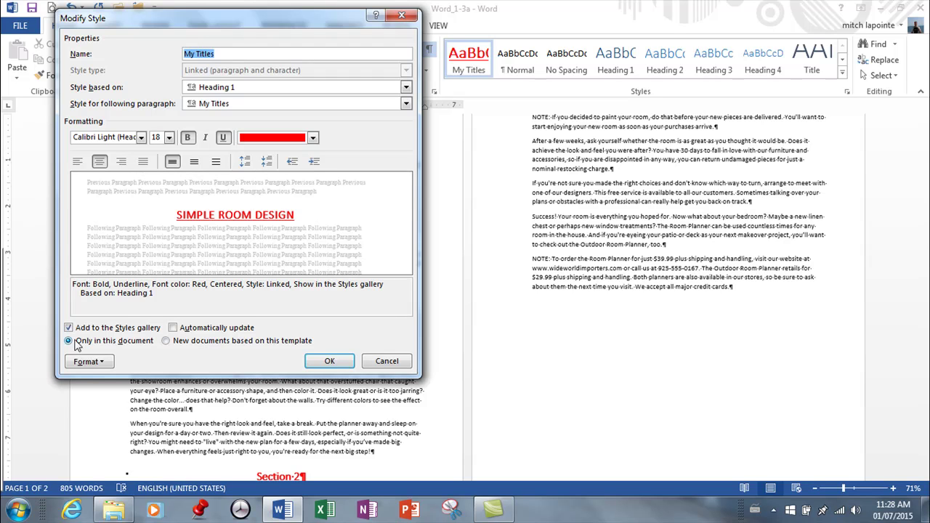
pyautogui.click(87, 361)
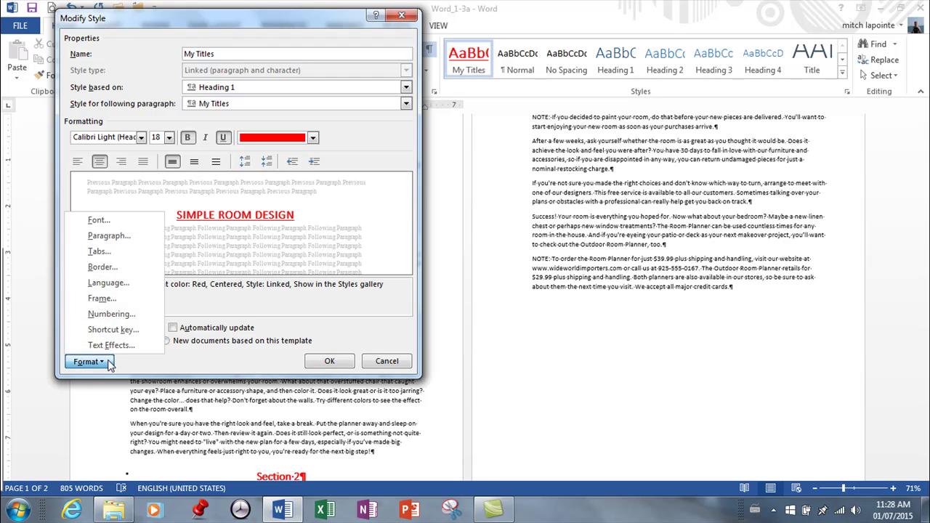
pyautogui.click(109, 235)
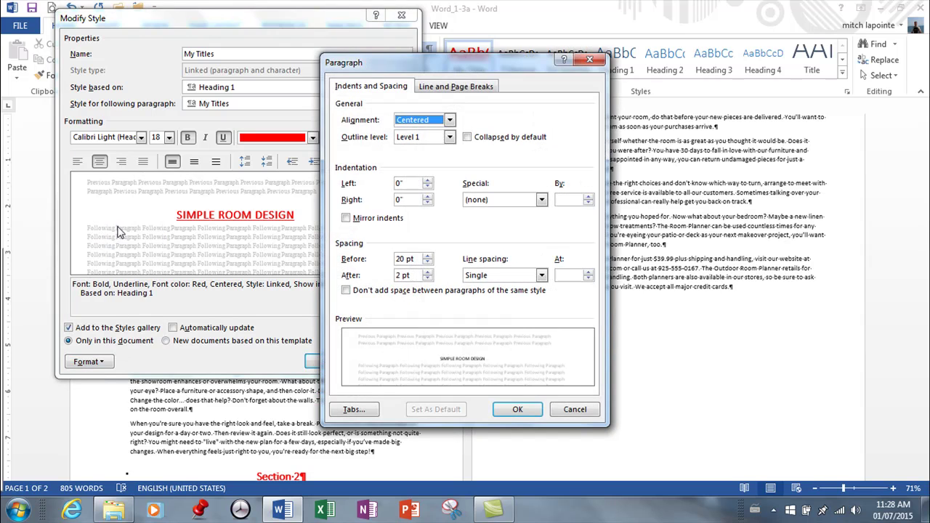
pyautogui.click(428, 272)
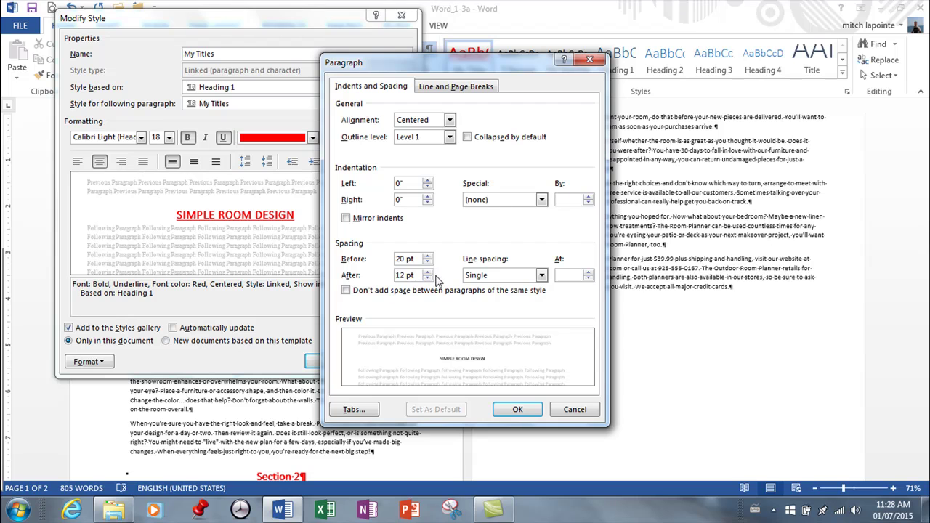
pyautogui.click(428, 262)
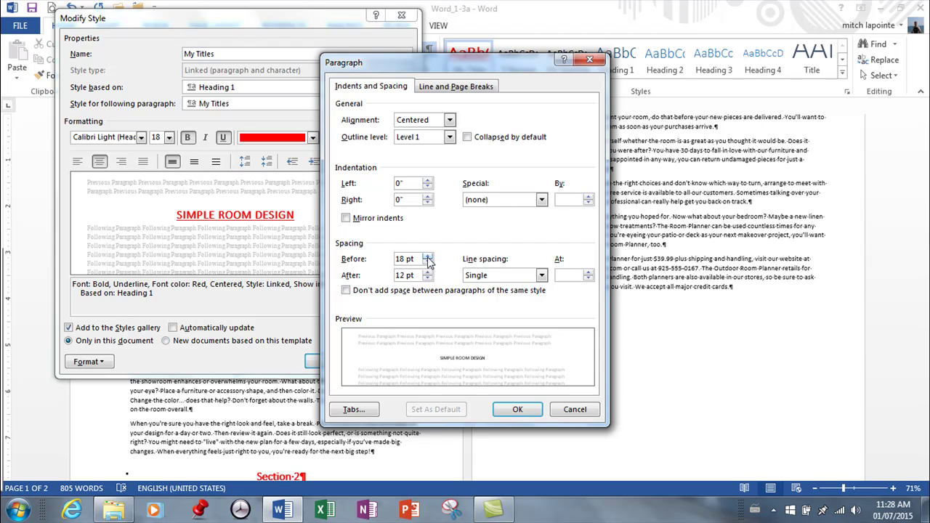
pyautogui.click(518, 409)
# Turn on automatic updating for the My Titles style, save its changes and check both headings in the document
pyautogui.click(190, 330)
pyautogui.click(328, 361)
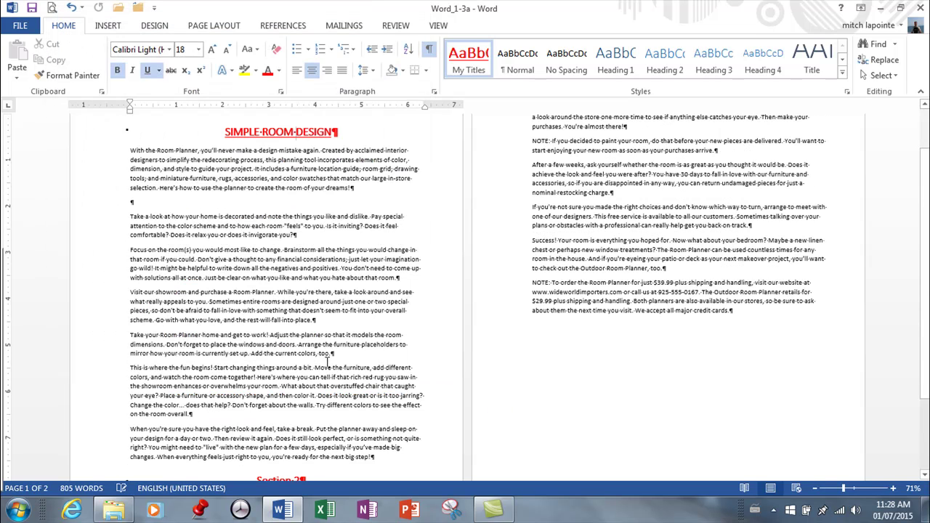
pyautogui.scroll(-2, 328, 274)
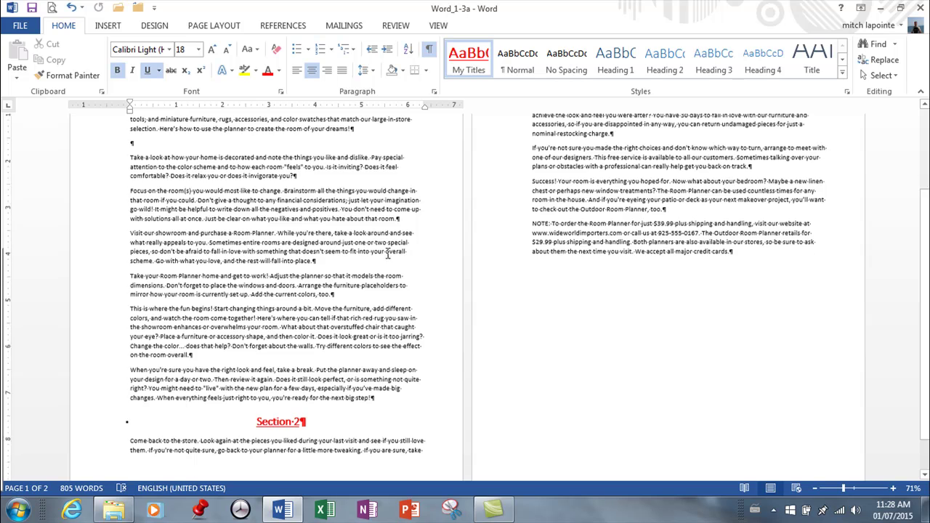
pyautogui.scroll(4, 378, 260)
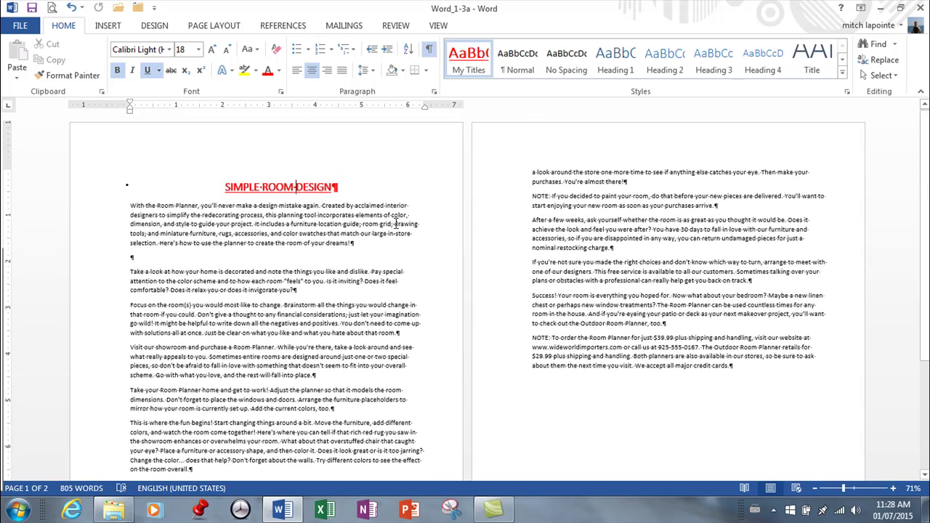
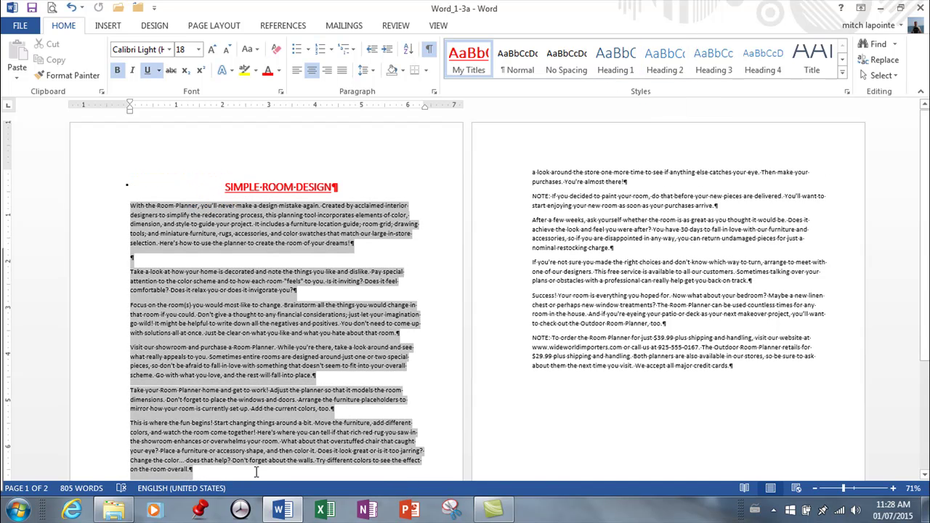
# Apply the Normal style to the selected body text below the title and check the paragraphs down to Section 2
pyautogui.click(515, 62)
pyautogui.scroll(-1, 558, 180)
pyautogui.scroll(-3, 558, 179)
pyautogui.click(267, 378)
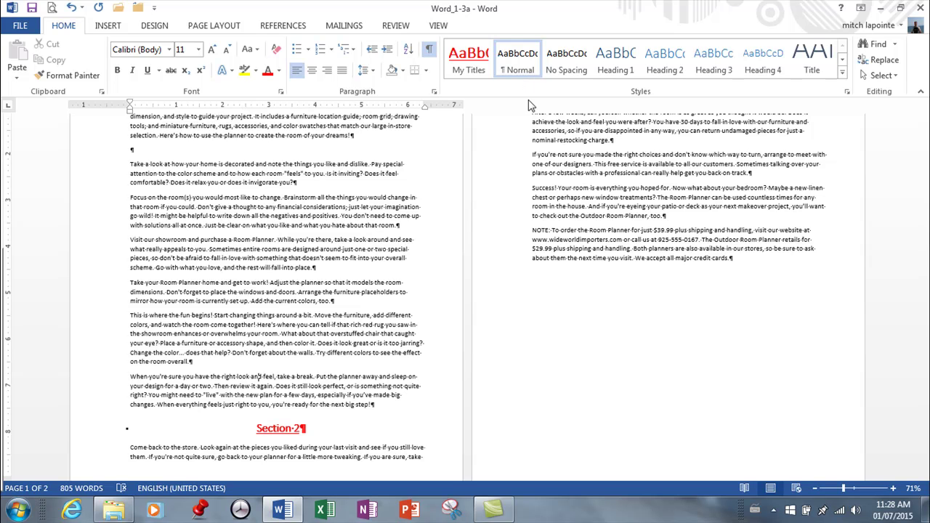
pyautogui.scroll(-2, 418, 407)
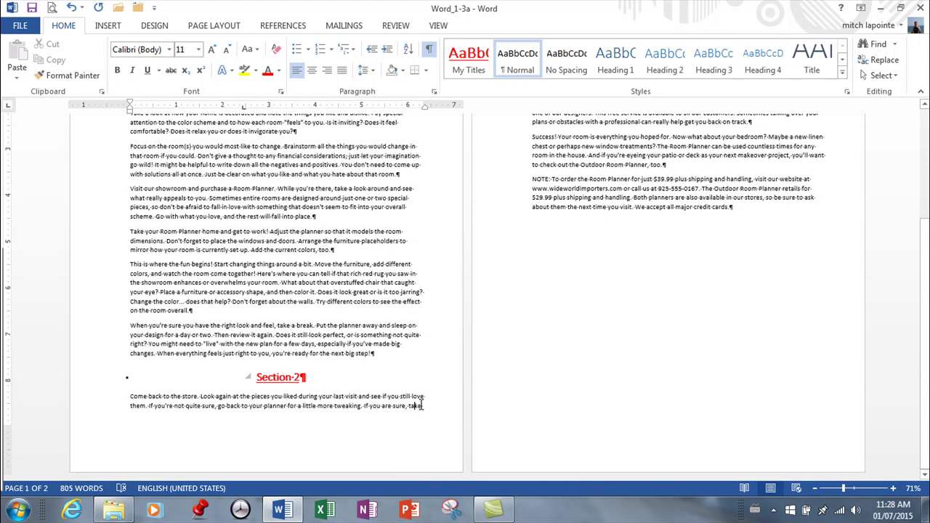
pyautogui.scroll(2, 571, 243)
pyautogui.moveTo(537, 125); pyautogui.dragTo(605, 247)
pyautogui.scroll(4, 577, 279)
pyautogui.moveTo(538, 158); pyautogui.dragTo(593, 246)
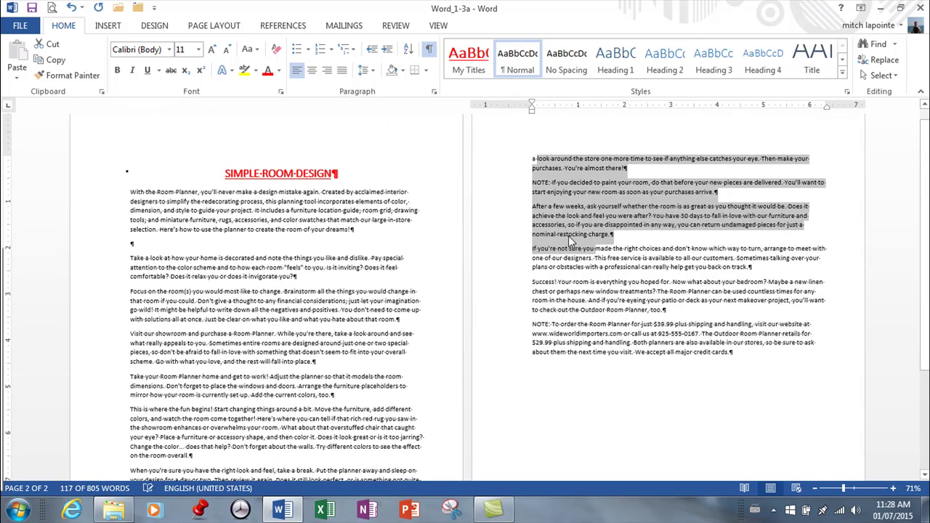
pyautogui.click(351, 266)
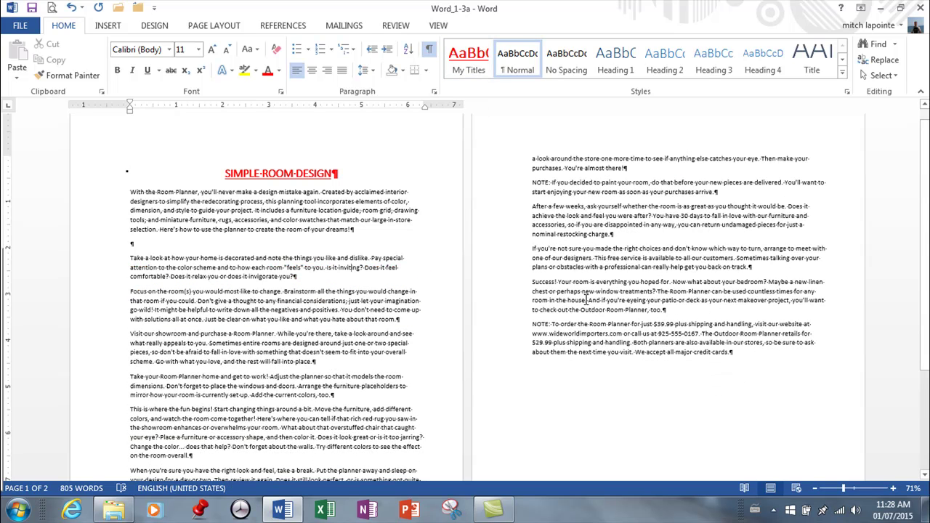
pyautogui.click(614, 183)
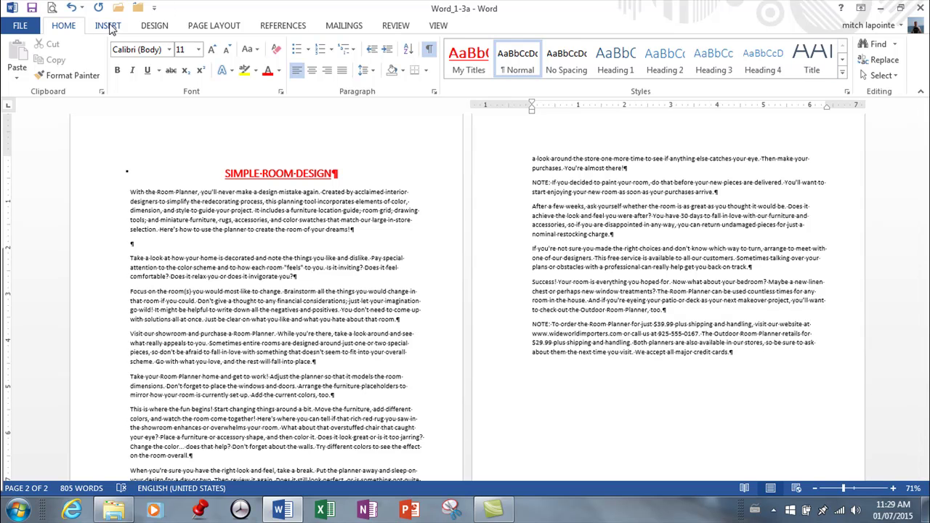
# Apply the Facet theme to the whole document
pyautogui.click(153, 28)
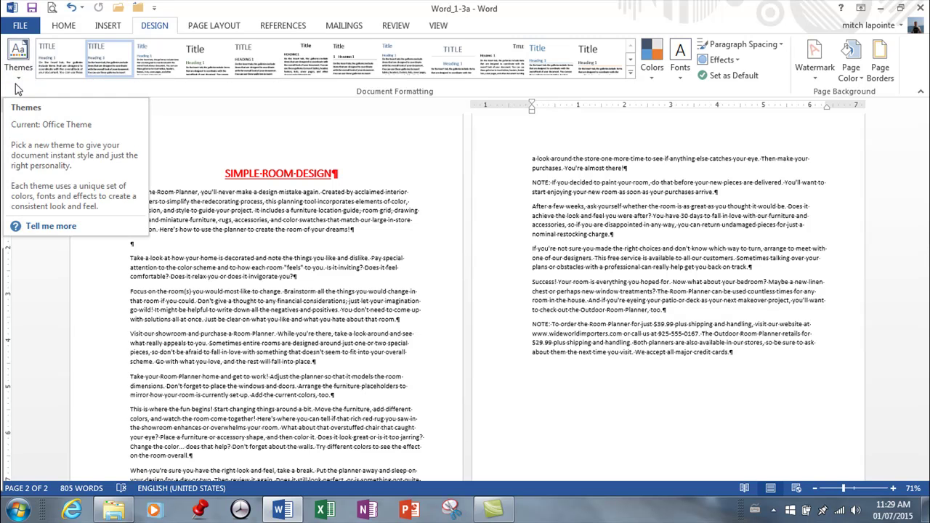
pyautogui.click(24, 83)
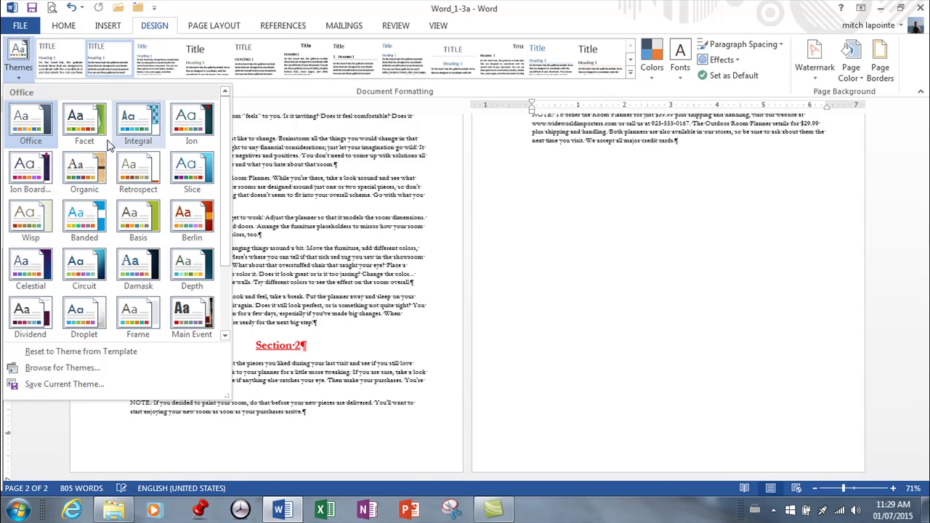
pyautogui.click(76, 127)
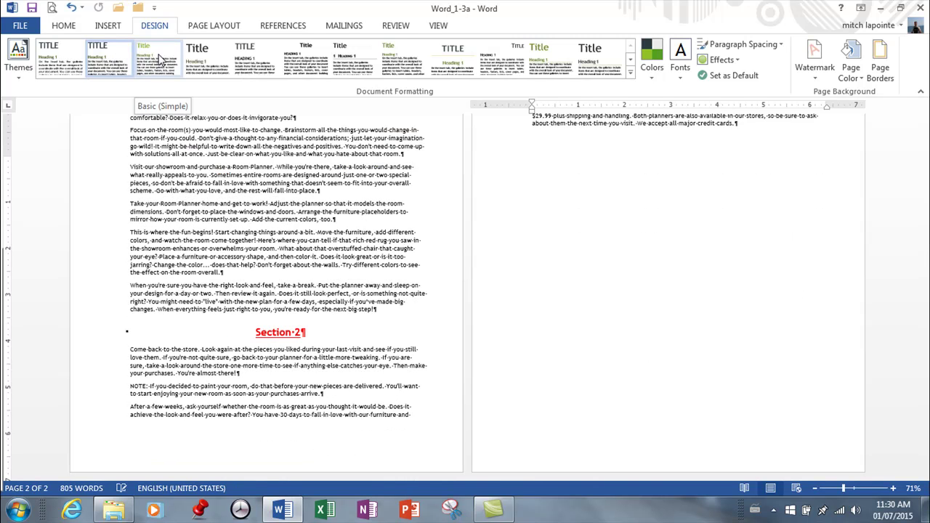
pyautogui.scroll(2, 175, 69)
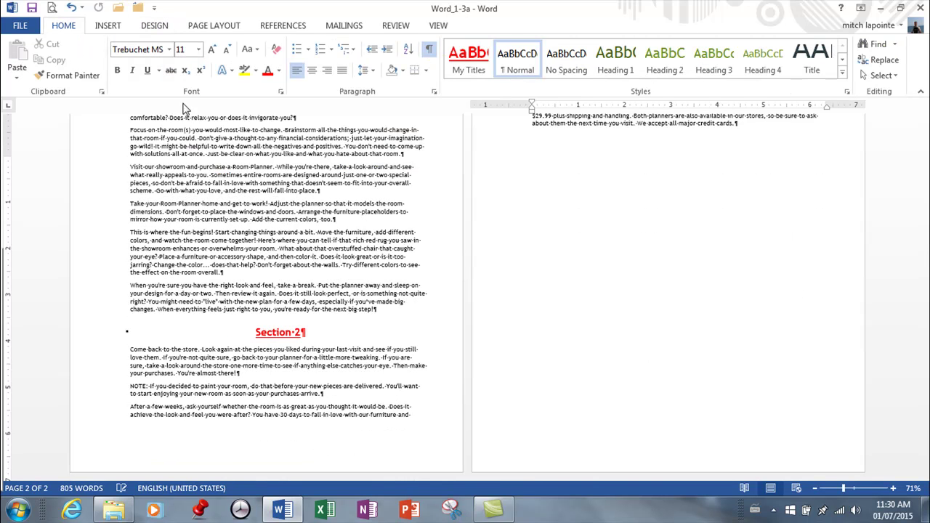
# Apply the Black & White (Numbered) style set to the document and check both headings
pyautogui.click(154, 28)
pyautogui.click(165, 62)
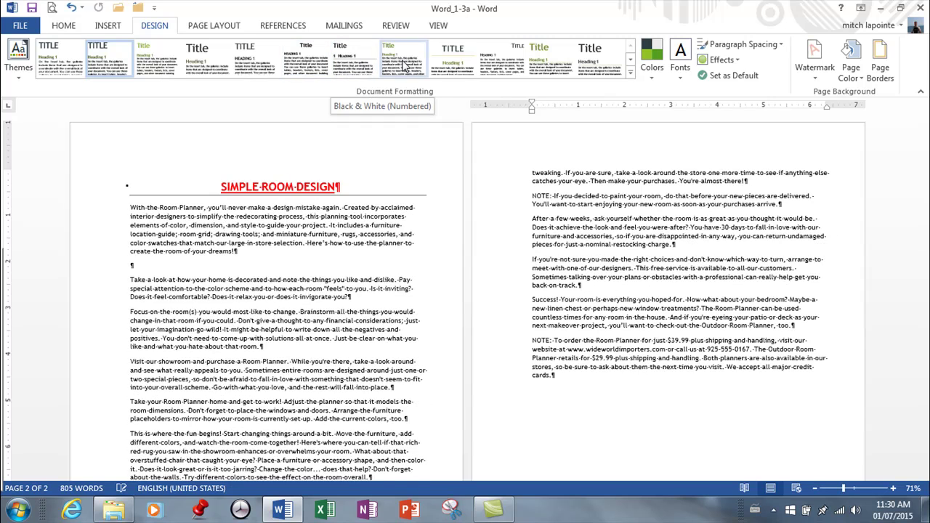
pyautogui.click(343, 72)
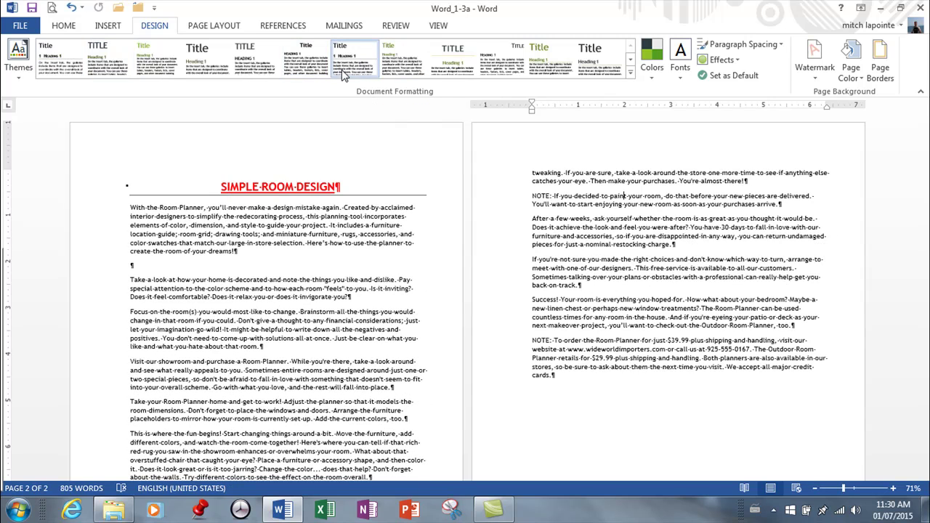
pyautogui.scroll(-3, 378, 254)
pyautogui.scroll(-2, 381, 261)
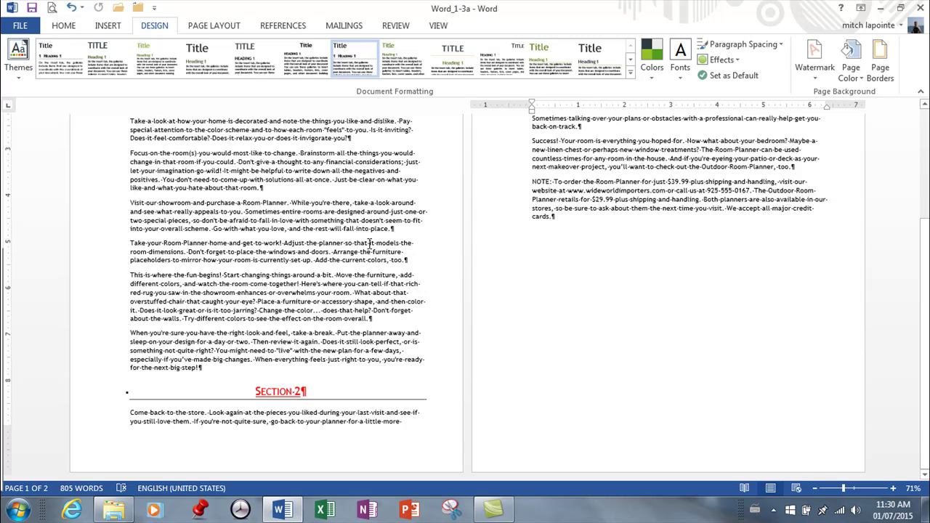
pyautogui.scroll(5, 369, 244)
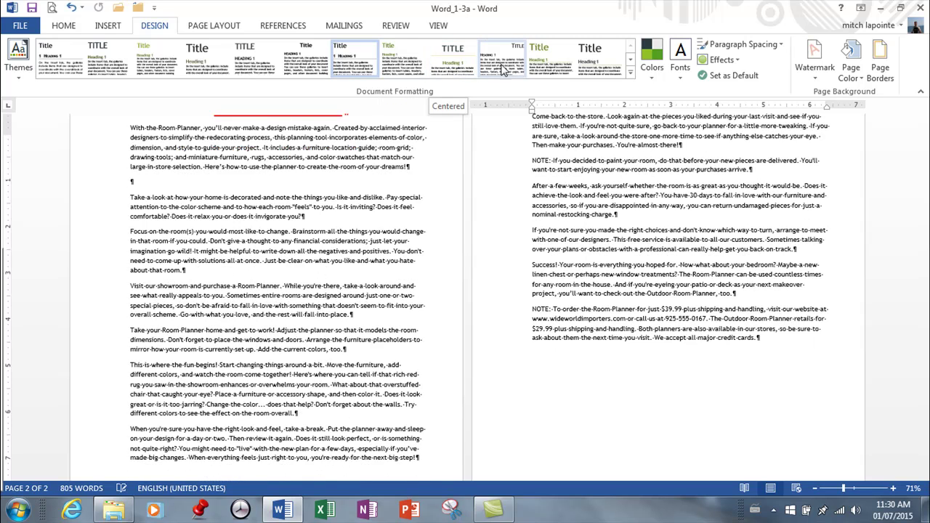
# Apply the style set that draws a thin green line below the headings, and check both headings
pyautogui.click(553, 66)
pyautogui.scroll(5, 535, 254)
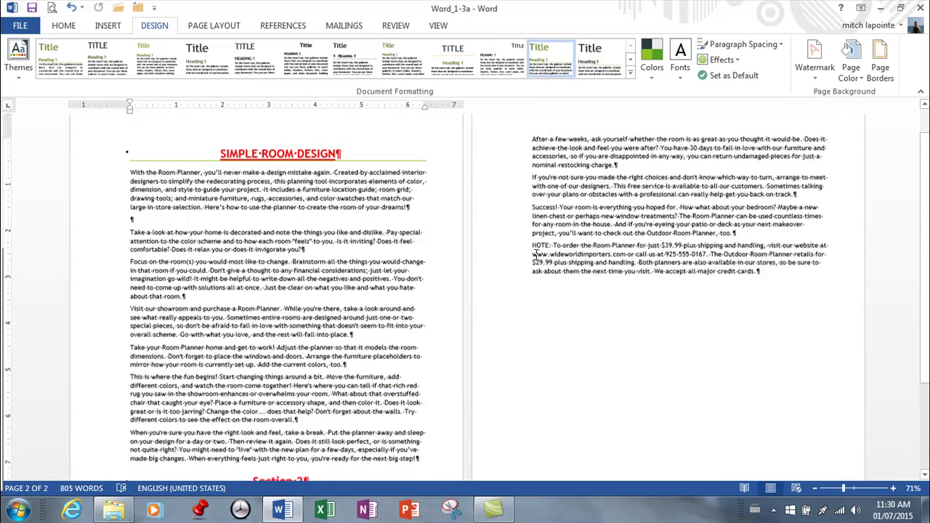
pyautogui.scroll(-5, 535, 256)
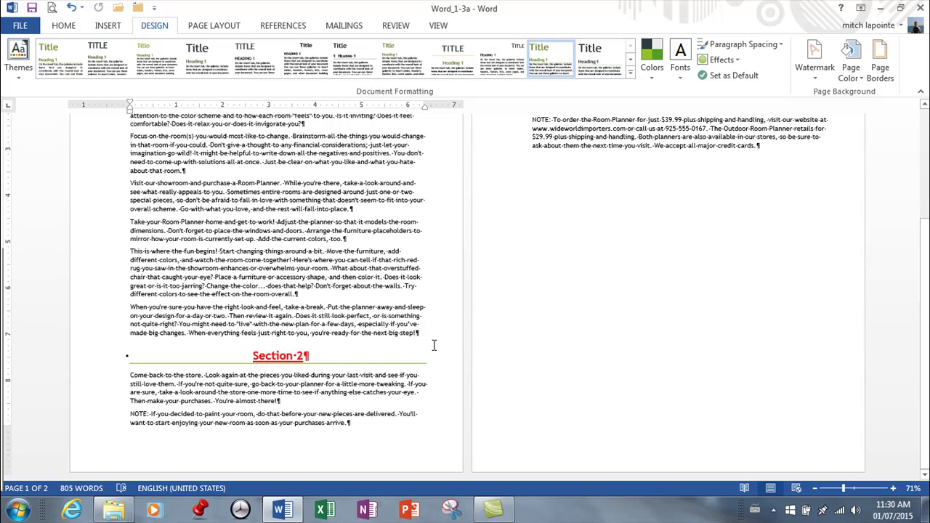
pyautogui.scroll(5, 471, 348)
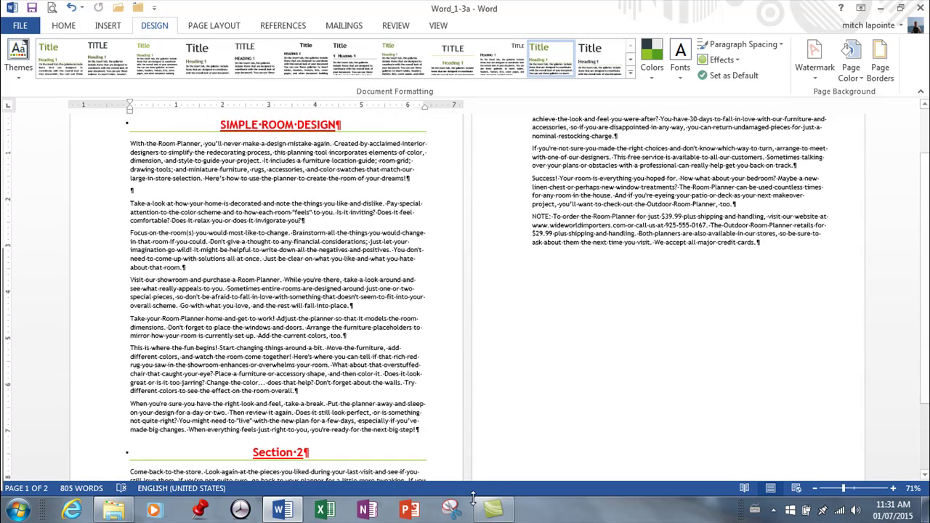
# Insert a page break before the Section 2 heading so that the section starts on the second page
pyautogui.scroll(-5, 494, 465)
pyautogui.hotkey('ctrl', 'Return')
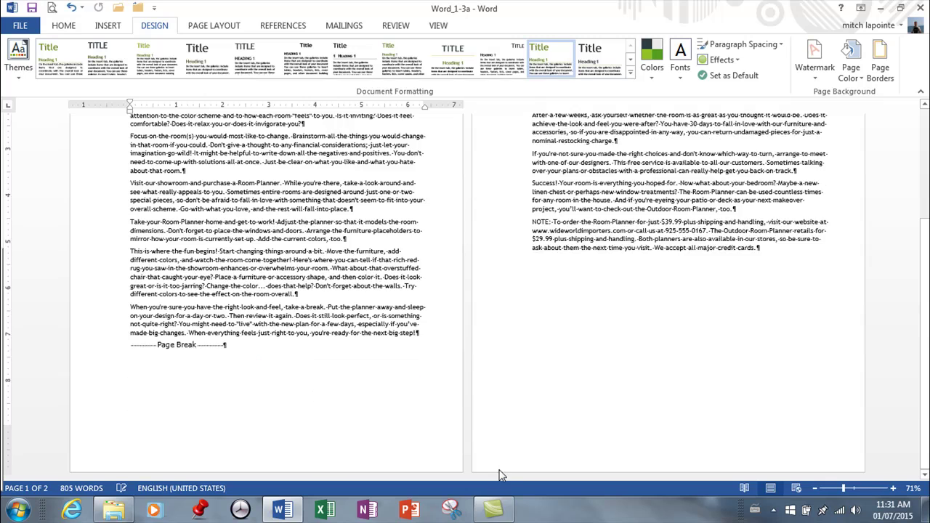
pyautogui.scroll(1, 496, 475)
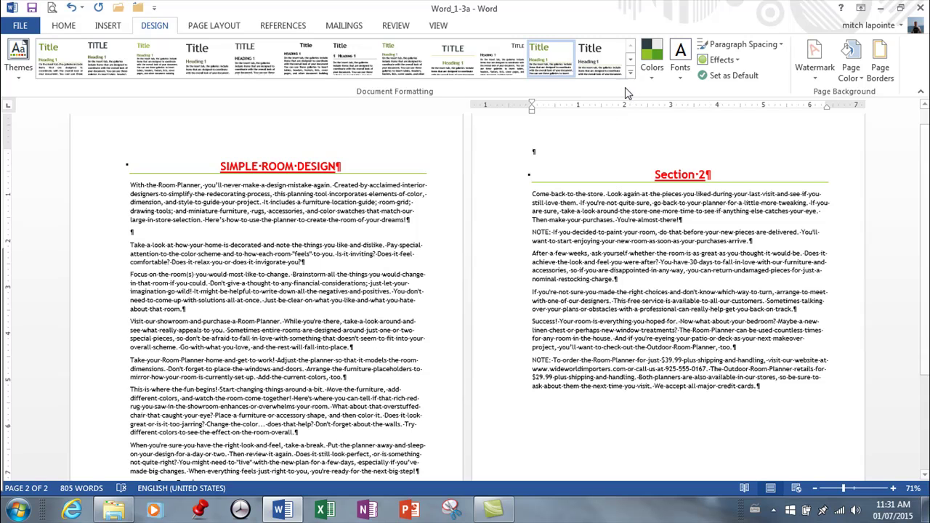
# Apply the Green Yellow theme colors to the document and look over the available text styles
pyautogui.click(651, 73)
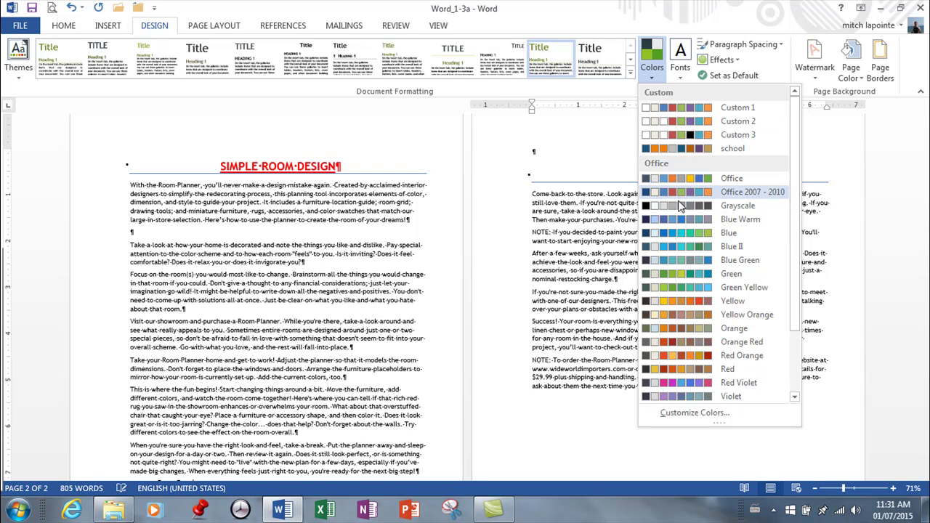
pyautogui.click(674, 288)
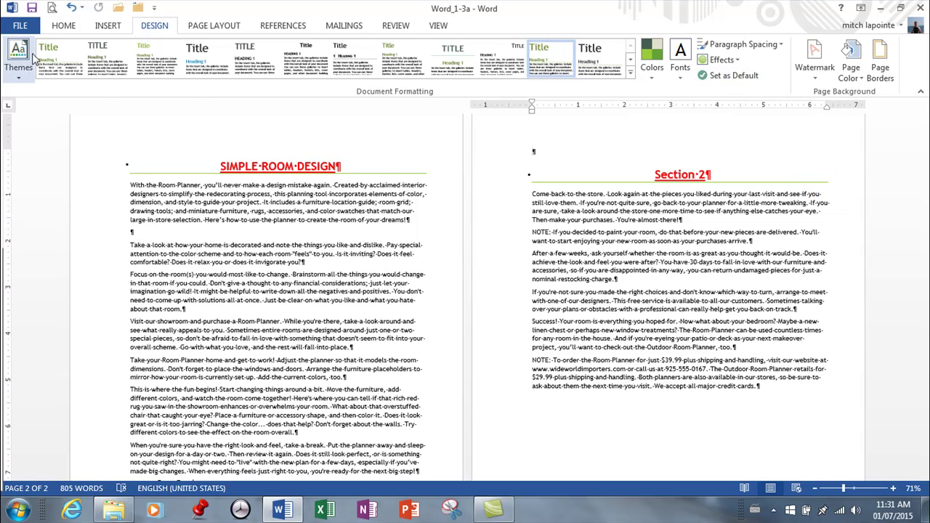
pyautogui.click(63, 27)
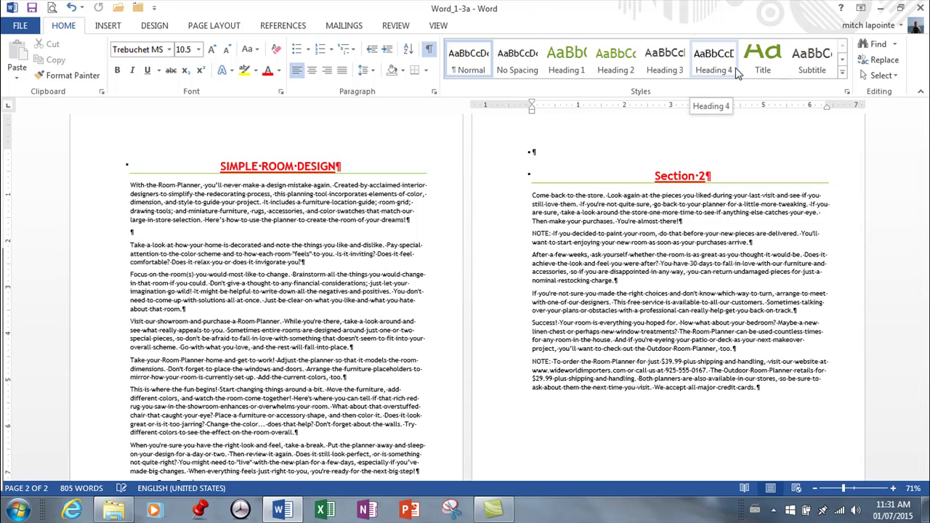
pyautogui.click(153, 27)
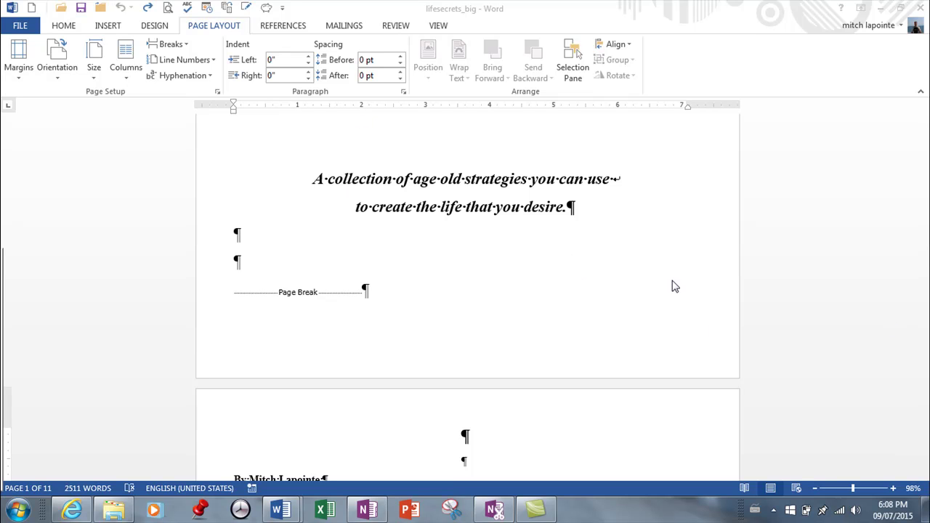
# Check the available text styles for the italic introductory paragraph below the byline in lifesecrets_big
pyautogui.scroll(5, 683, 269)
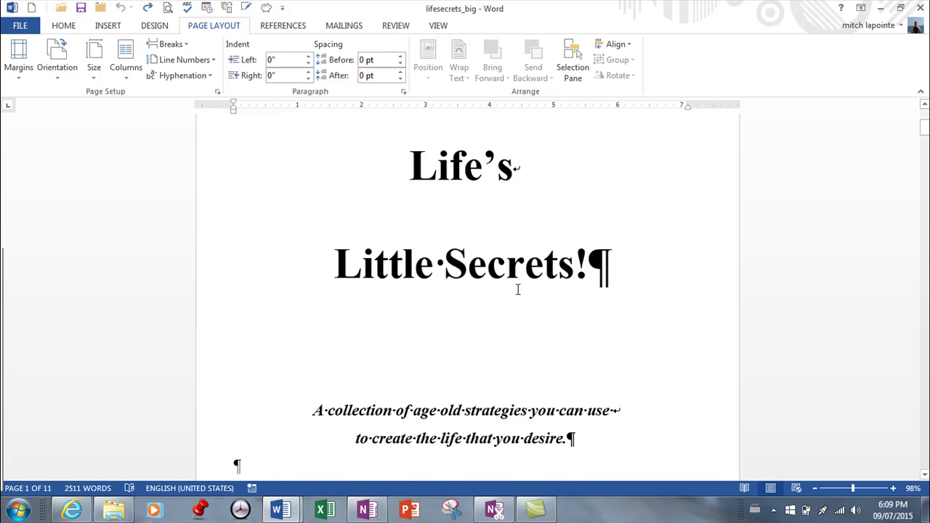
pyautogui.scroll(-6, 527, 233)
pyautogui.click(421, 335)
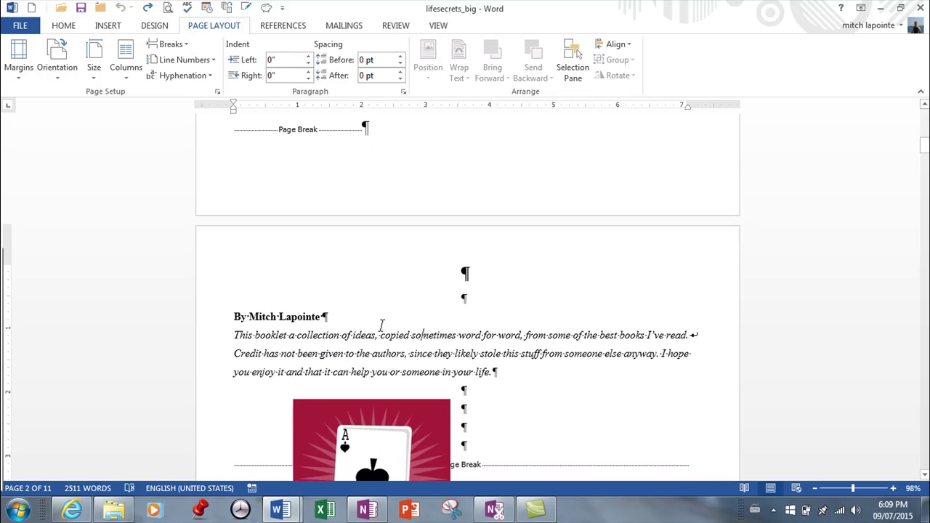
pyautogui.click(61, 27)
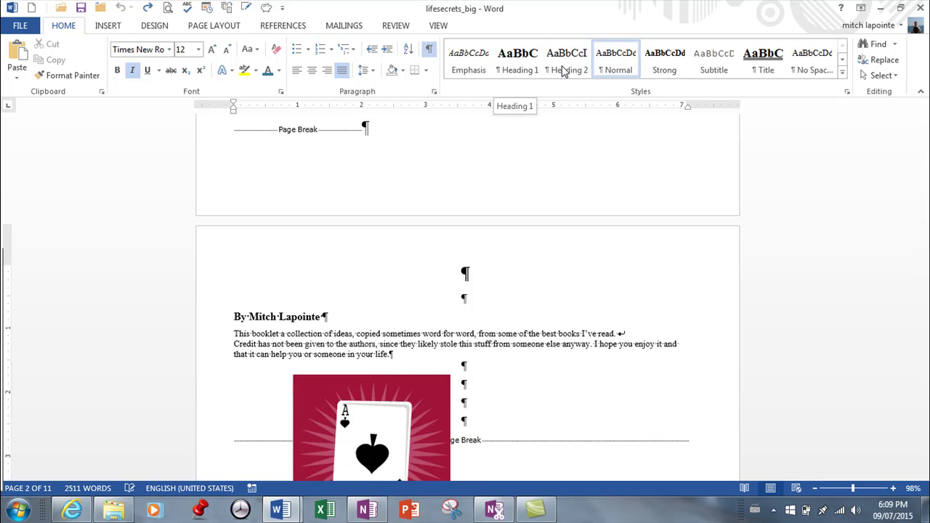
pyautogui.click(614, 65)
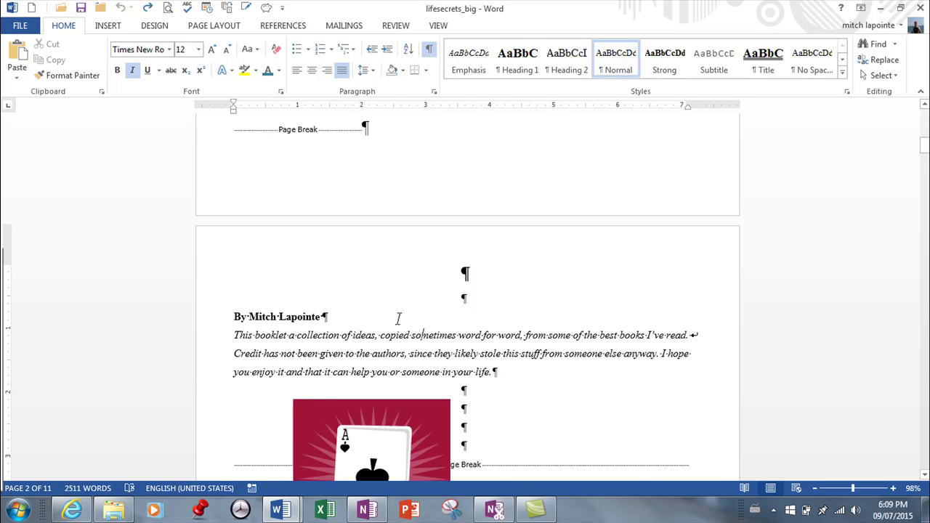
# Apply the Strong style to the words "Begin with the end in mind" in the first numbered item under "Start Here!"
pyautogui.scroll(-3, 668, 382)
pyautogui.scroll(-3, 623, 375)
pyautogui.scroll(-10, 544, 318)
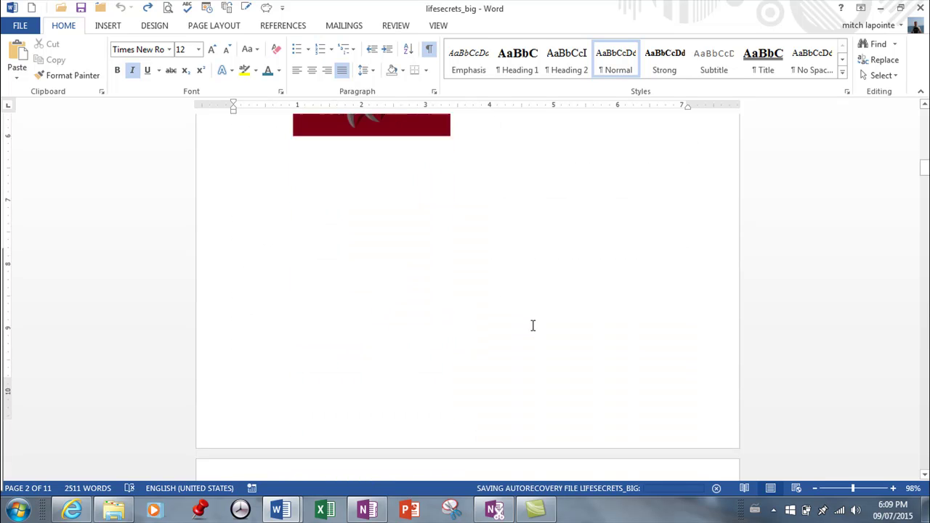
pyautogui.moveTo(452, 277); pyautogui.dragTo(487, 276)
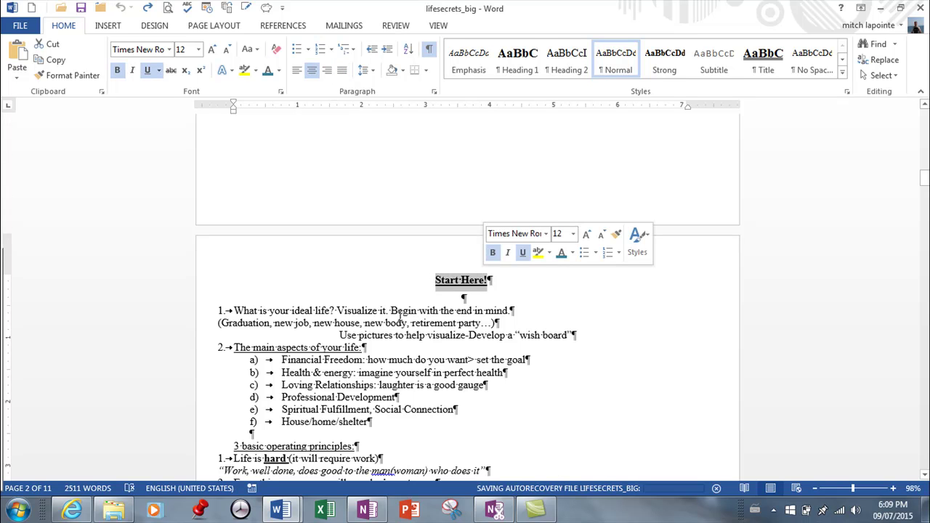
pyautogui.moveTo(393, 311); pyautogui.dragTo(509, 309)
pyautogui.click(668, 71)
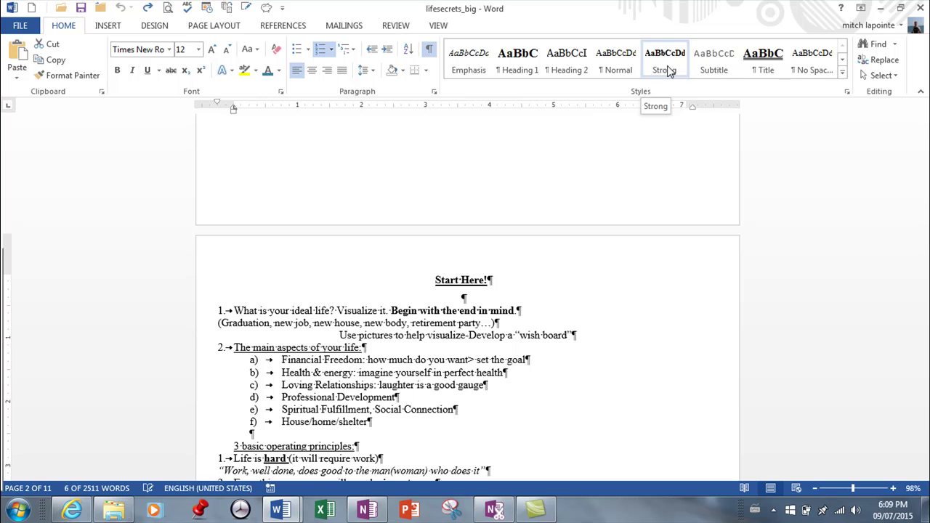
pyautogui.click(668, 71)
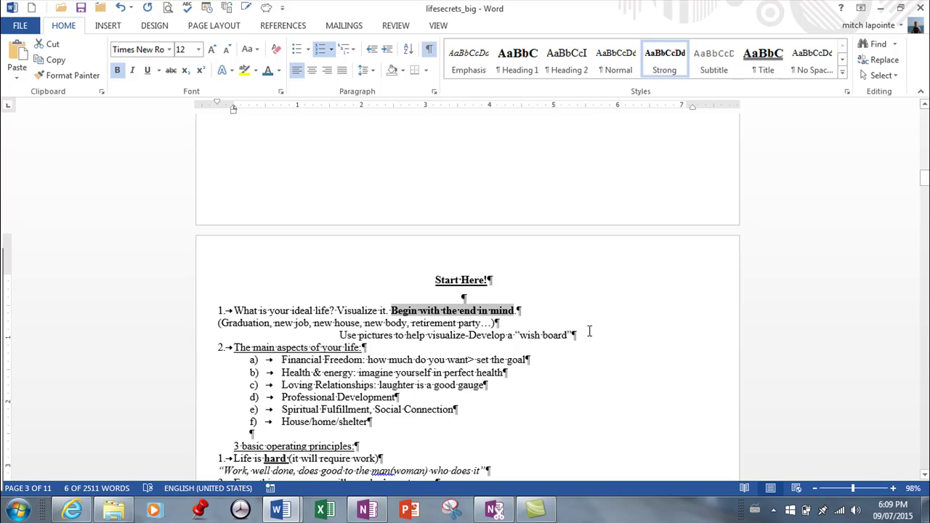
# Indent the italic introductory paragraph below the byline 1 inch from the left and bring its right indent in to 6 inches
pyautogui.scroll(15, 328, 359)
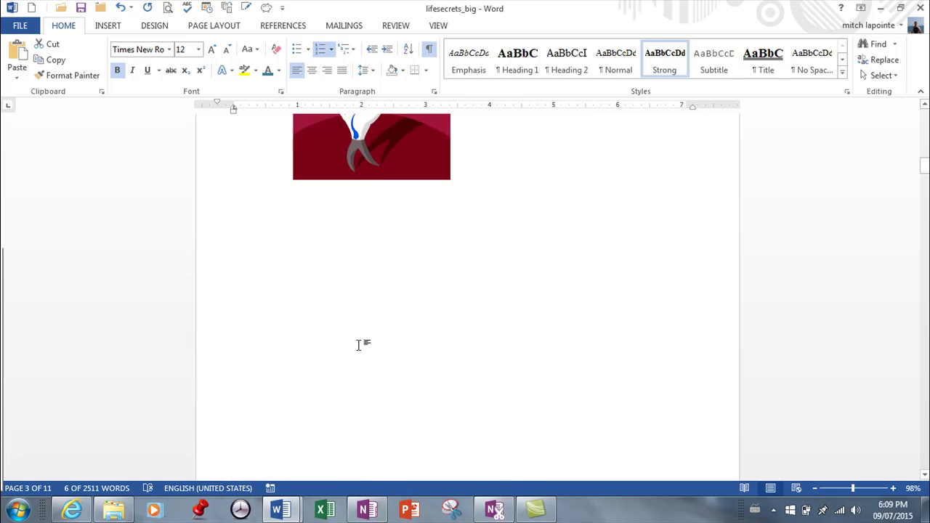
pyautogui.scroll(2, 427, 304)
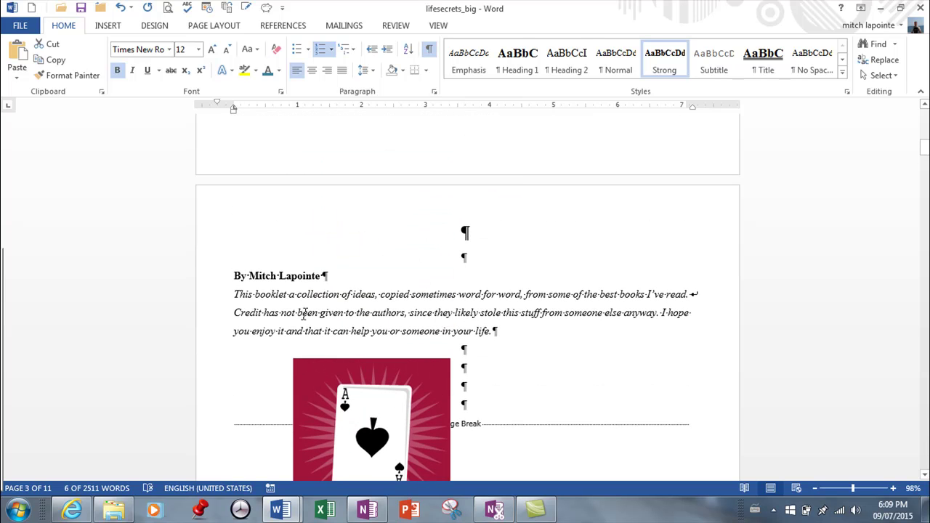
pyautogui.click(362, 303)
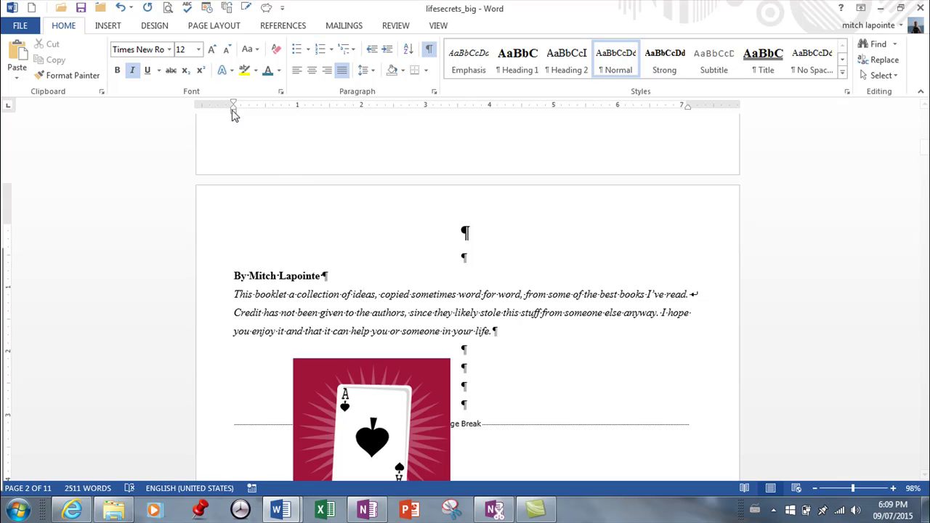
pyautogui.moveTo(233, 115); pyautogui.dragTo(298, 120)
pyautogui.moveTo(687, 109); pyautogui.dragTo(618, 116)
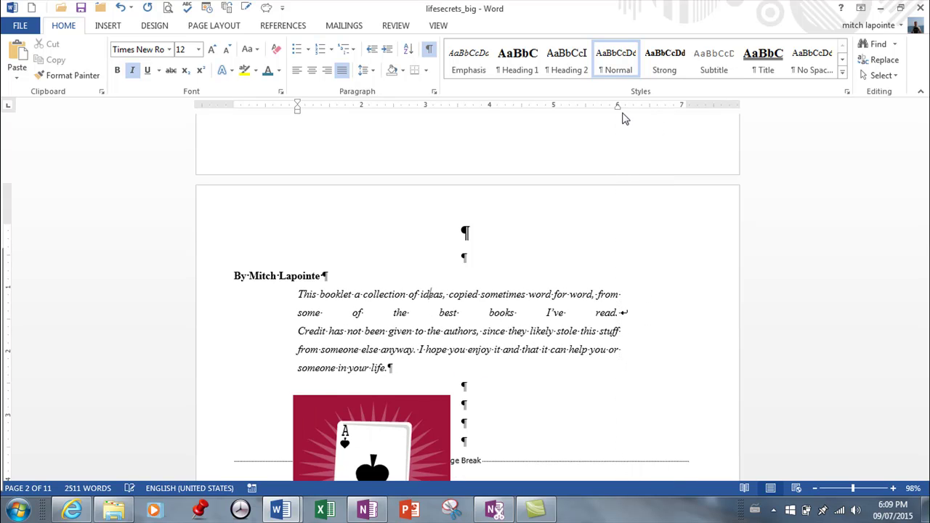
# Create a new style named junk from the formatting of the italic introductory paragraph below the byline
pyautogui.click(842, 74)
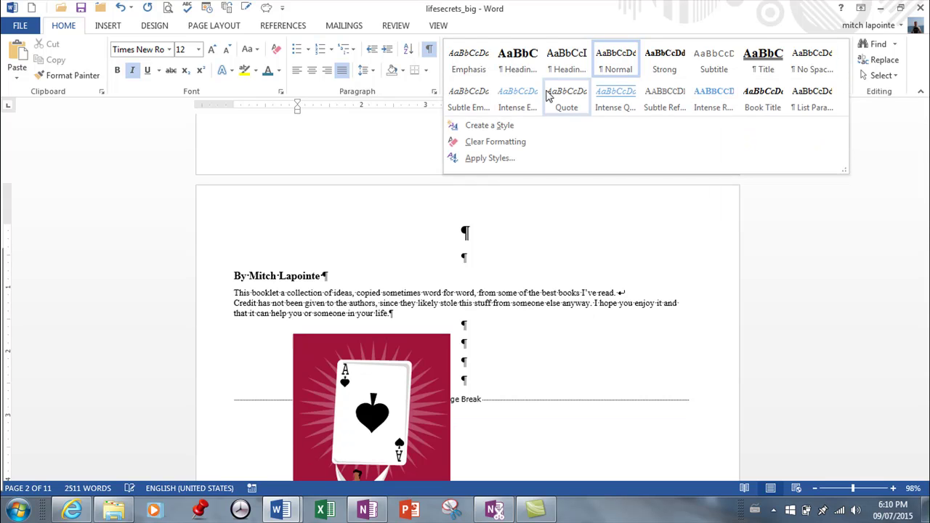
pyautogui.click(483, 131)
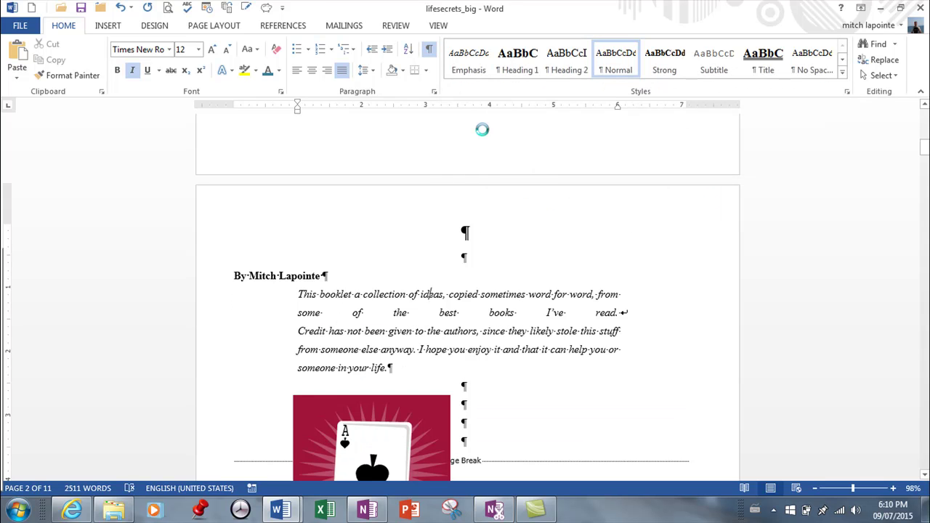
pyautogui.write('junk')
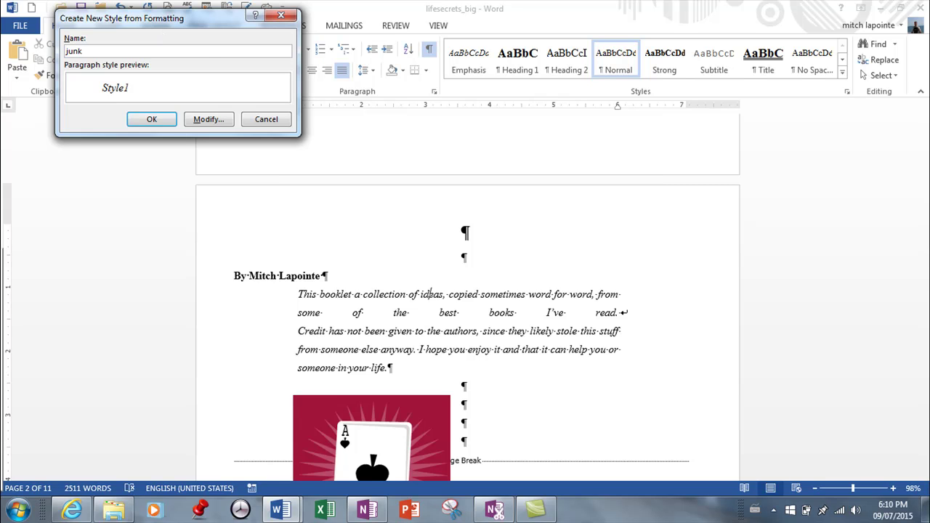
pyautogui.click(151, 119)
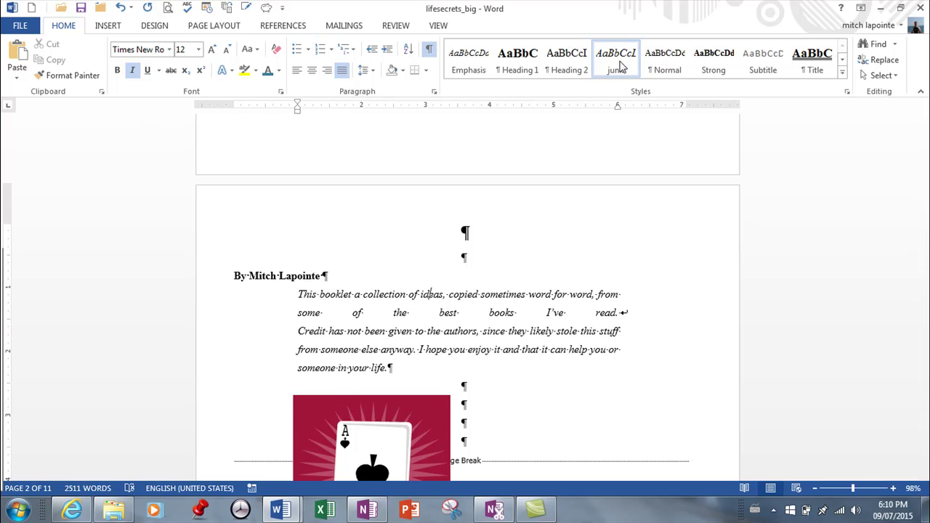
# Apply the junk style to the paragraph starting "Requires clear, specific goals" under the "Talk to yourself this way:" heading
pyautogui.scroll(-2, 587, 108)
pyautogui.scroll(-20, 587, 108)
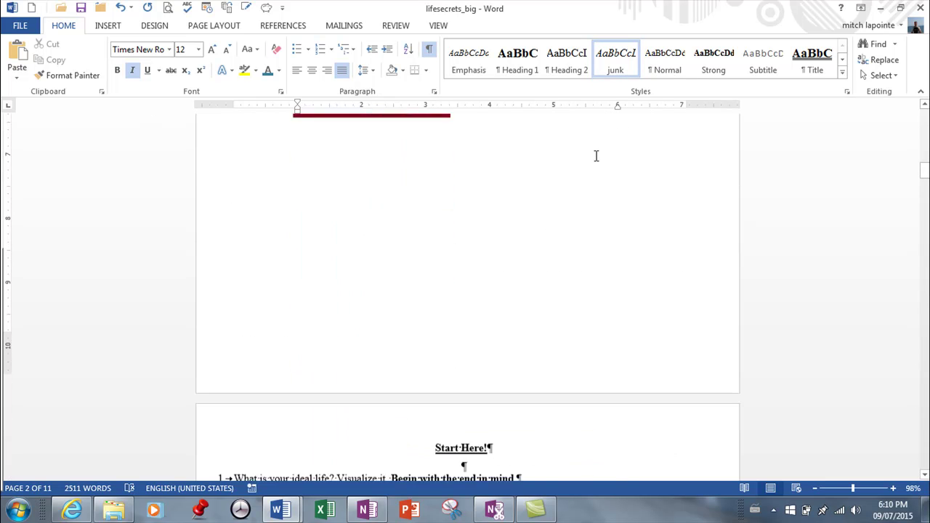
pyautogui.scroll(-1, 576, 259)
pyautogui.scroll(2, 467, 247)
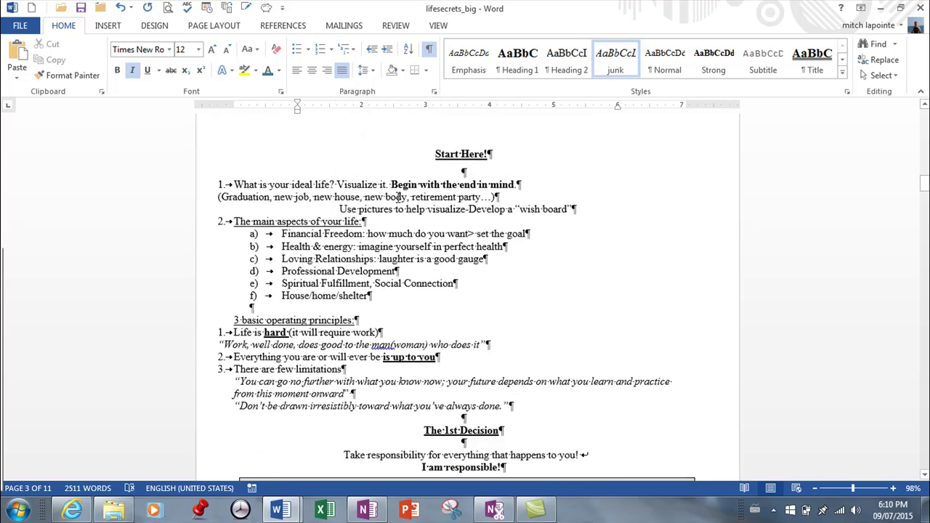
pyautogui.scroll(-4, 606, 399)
pyautogui.scroll(-12, 606, 399)
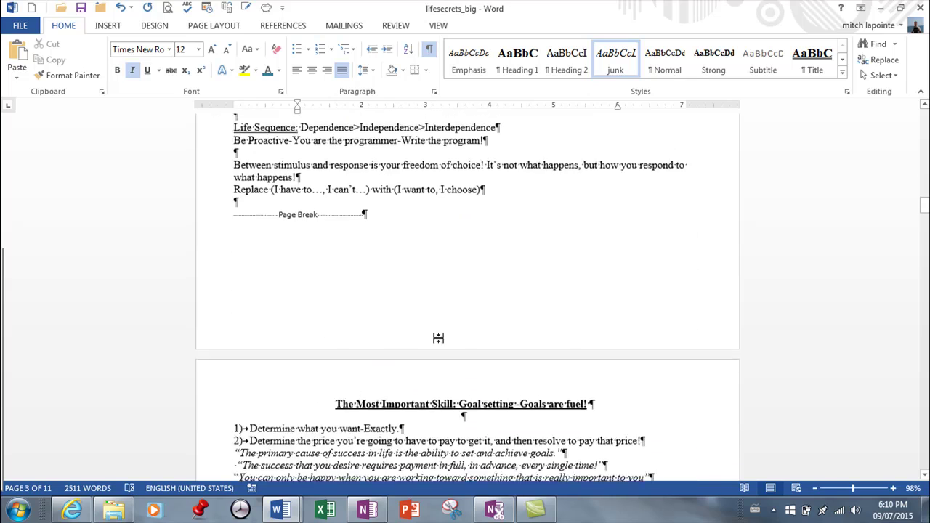
pyautogui.scroll(-20, 451, 344)
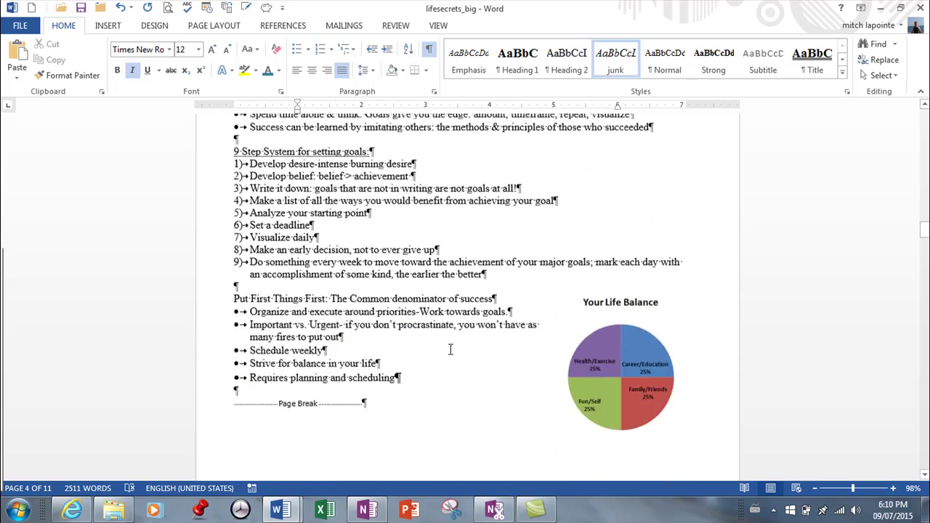
pyautogui.scroll(-3, 450, 352)
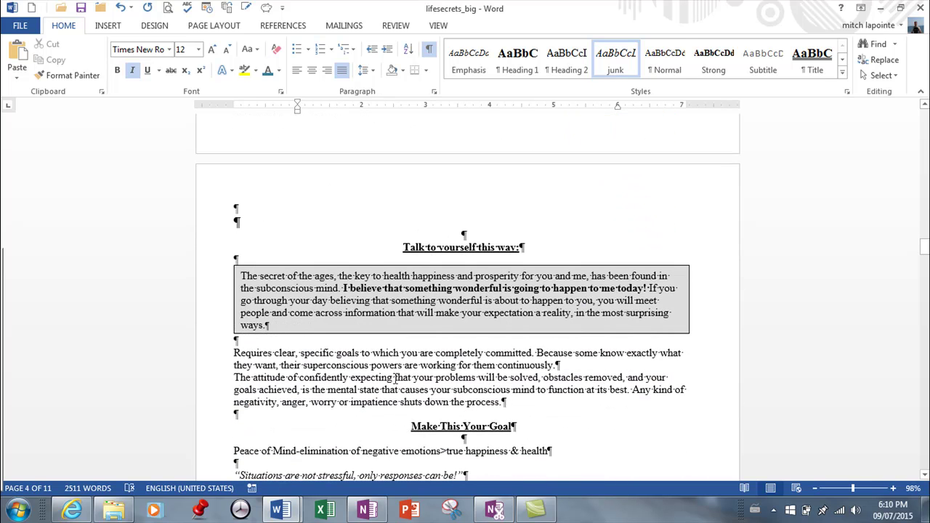
pyautogui.click(395, 377)
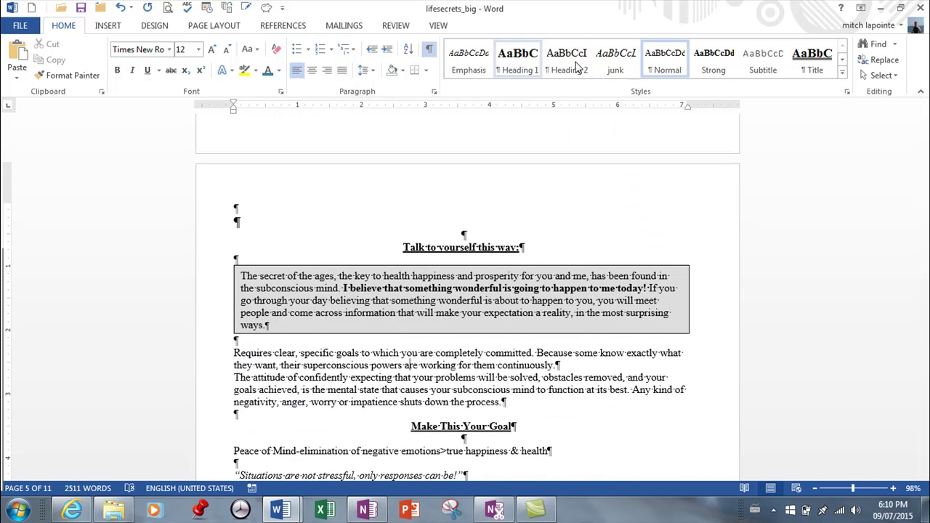
pyautogui.click(618, 58)
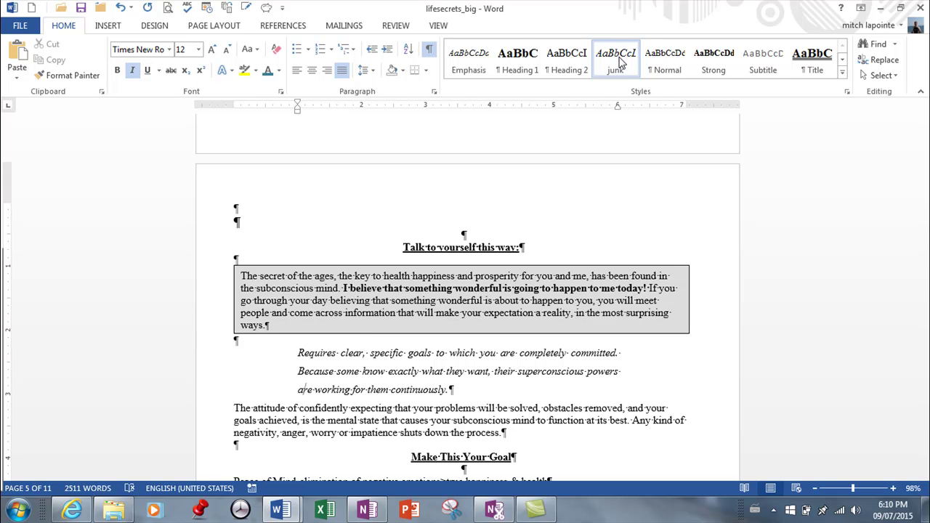
# Inspect the junk style's modification settings, including the choice between this document only and new documents based on this template
pyautogui.rightClick(619, 62)
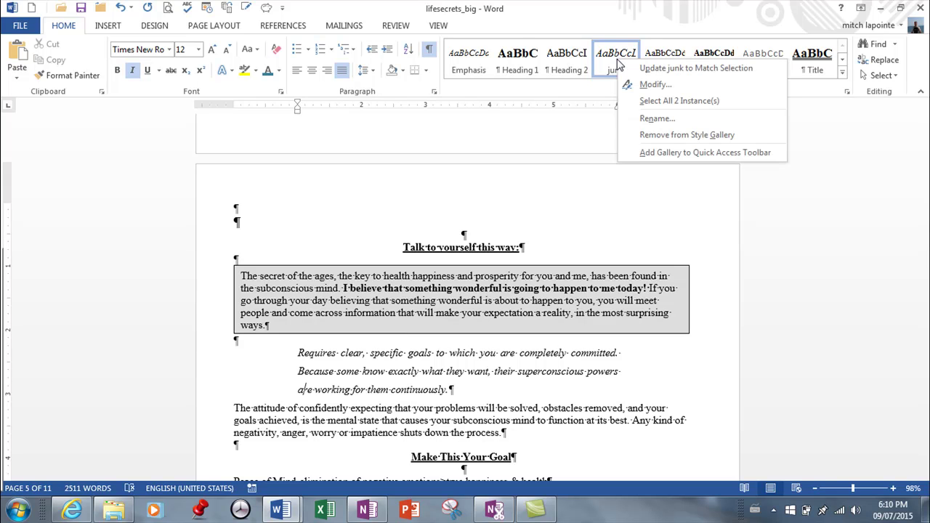
pyautogui.click(651, 84)
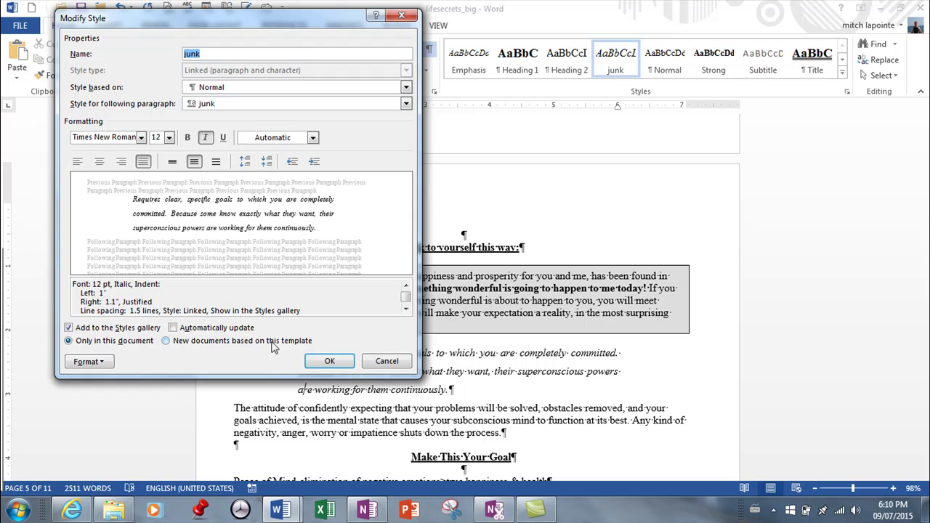
pyautogui.click(167, 341)
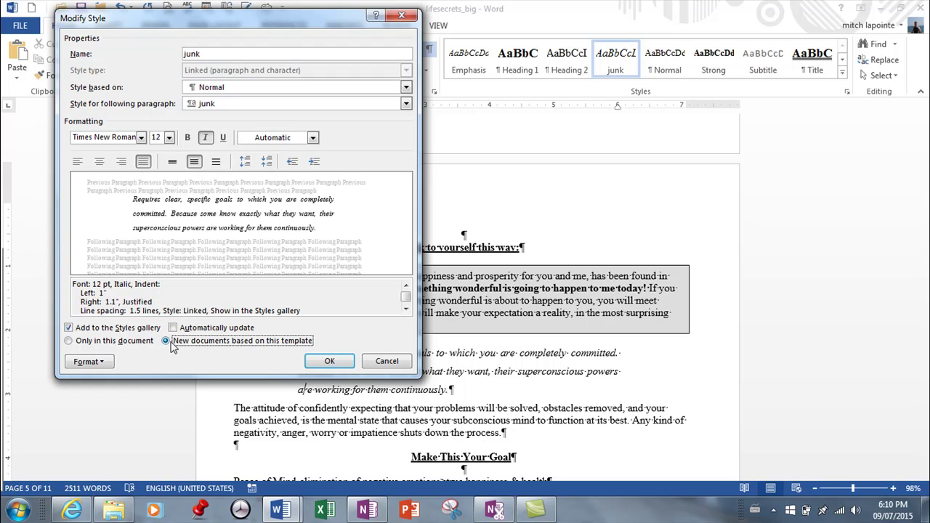
pyautogui.click(78, 341)
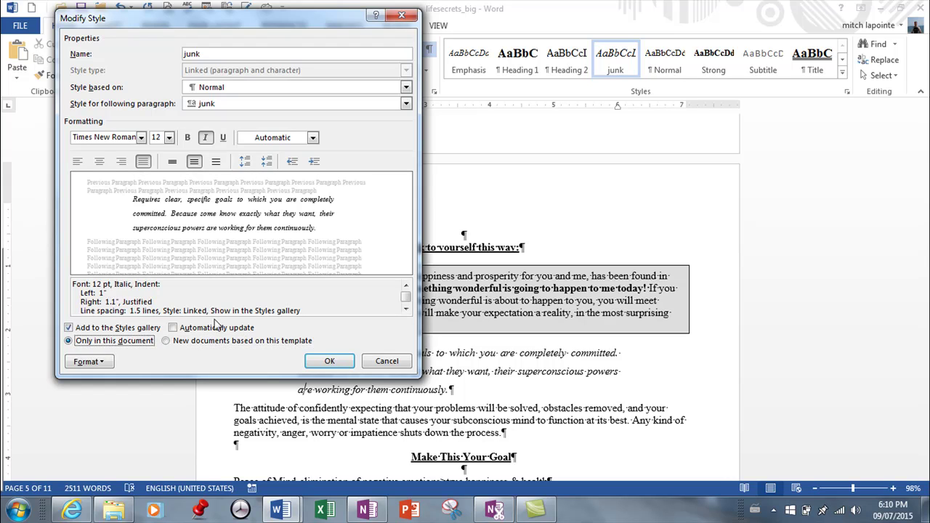
pyautogui.click(385, 361)
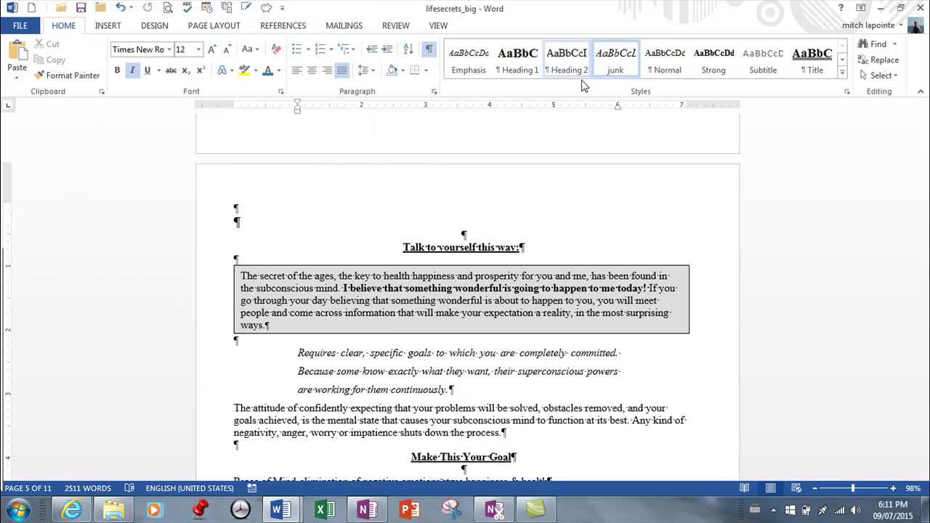
# Remove the junk style from the style gallery
pyautogui.rightClick(623, 67)
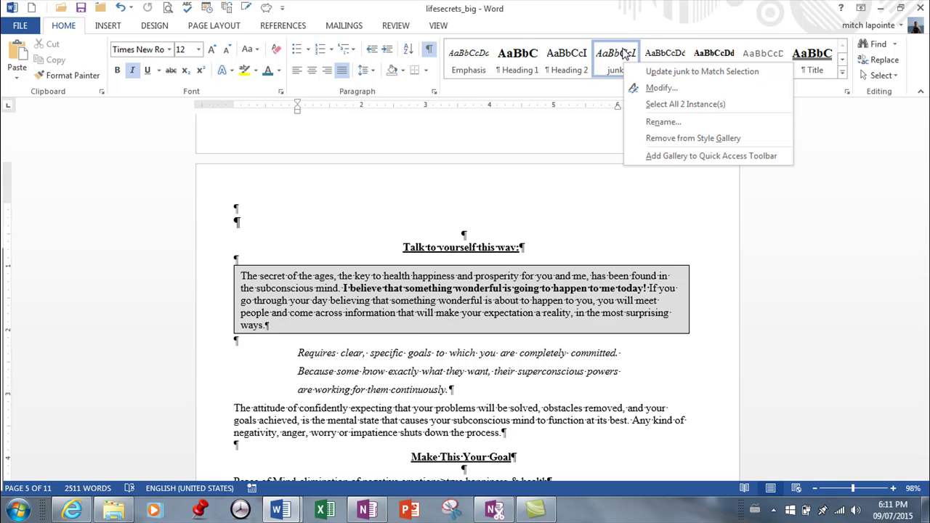
pyautogui.click(668, 138)
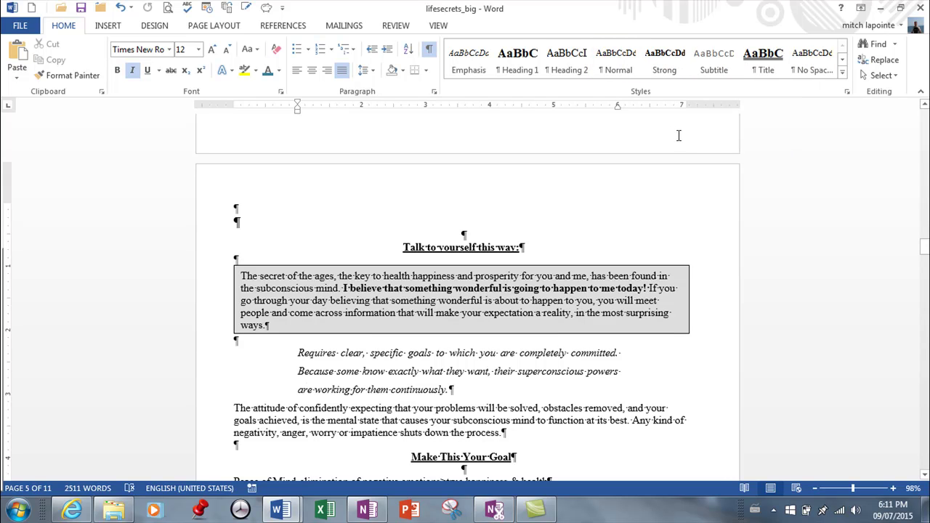
# Look through the full list of document styles and check the options for which styles are shown and how they are sorted
pyautogui.click(848, 93)
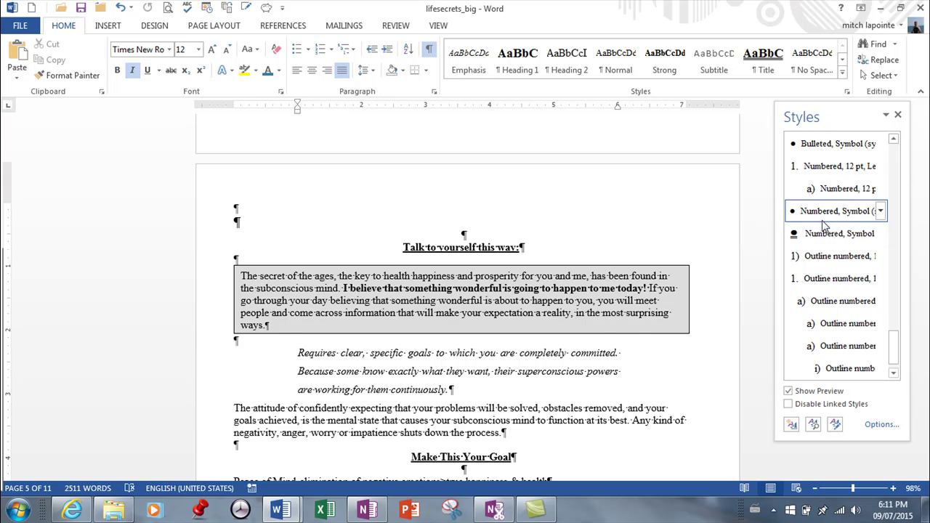
pyautogui.scroll(-2, 825, 232)
pyautogui.moveTo(893, 342)
pyautogui.mouseDown()
pyautogui.moveTo(899, 156)
pyautogui.moveTo(894, 360)
pyautogui.mouseUp()
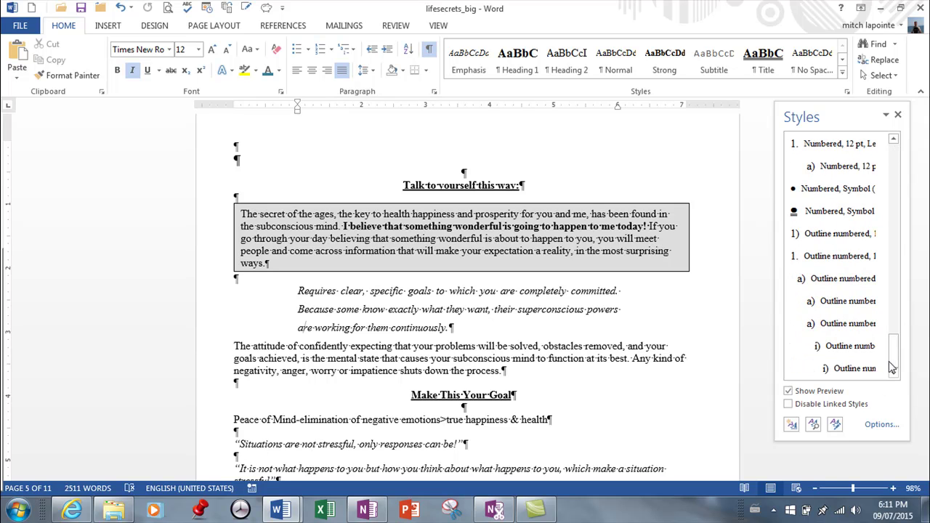
pyautogui.click(881, 425)
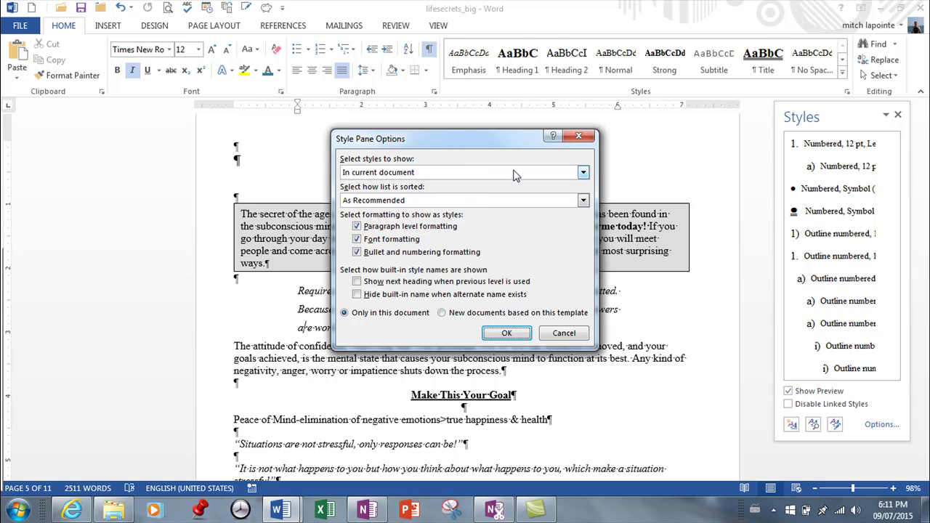
pyautogui.click(584, 179)
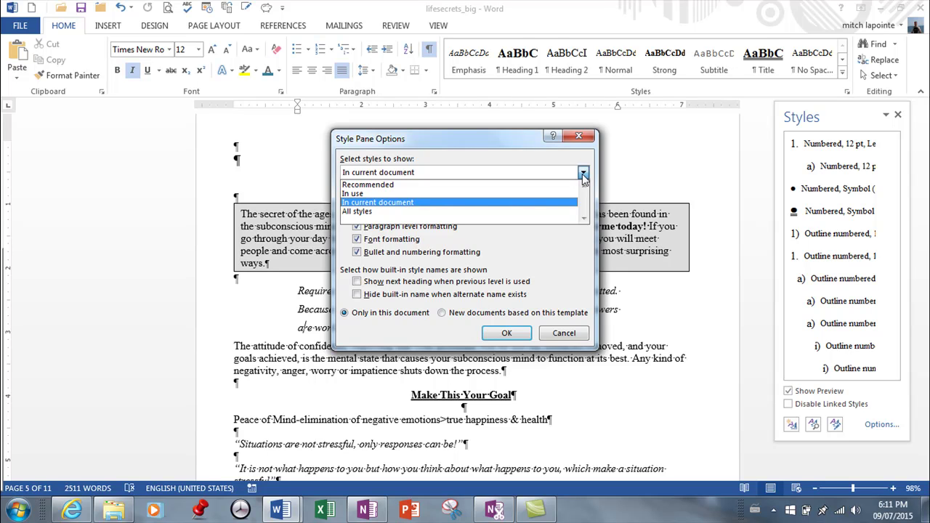
pyautogui.click(583, 179)
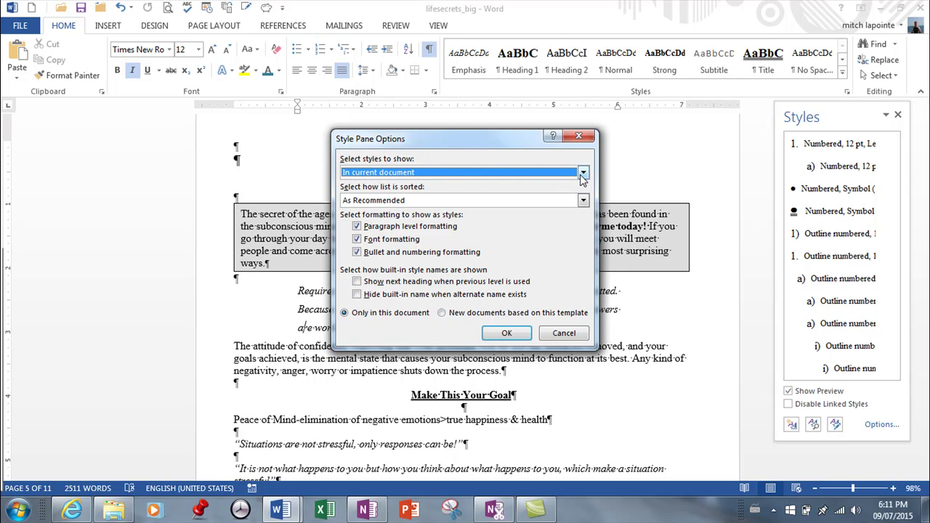
pyautogui.click(582, 203)
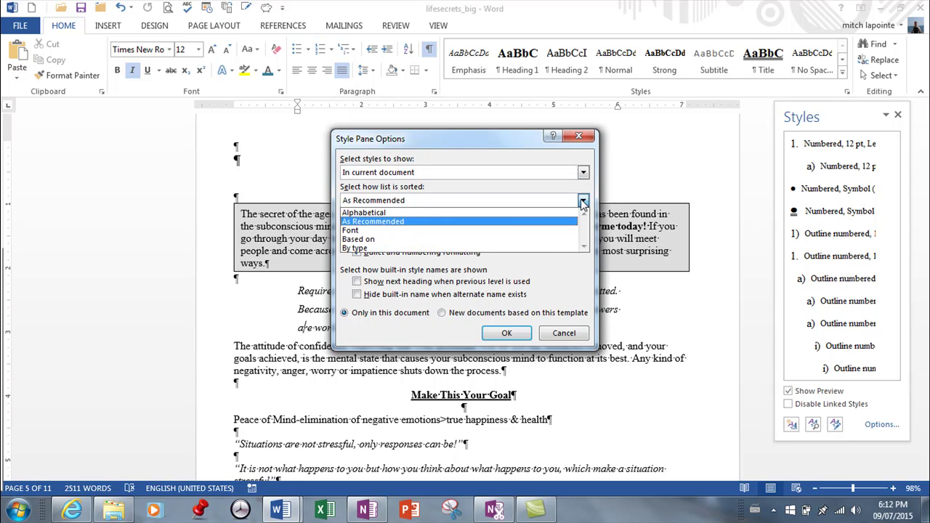
pyautogui.click(583, 203)
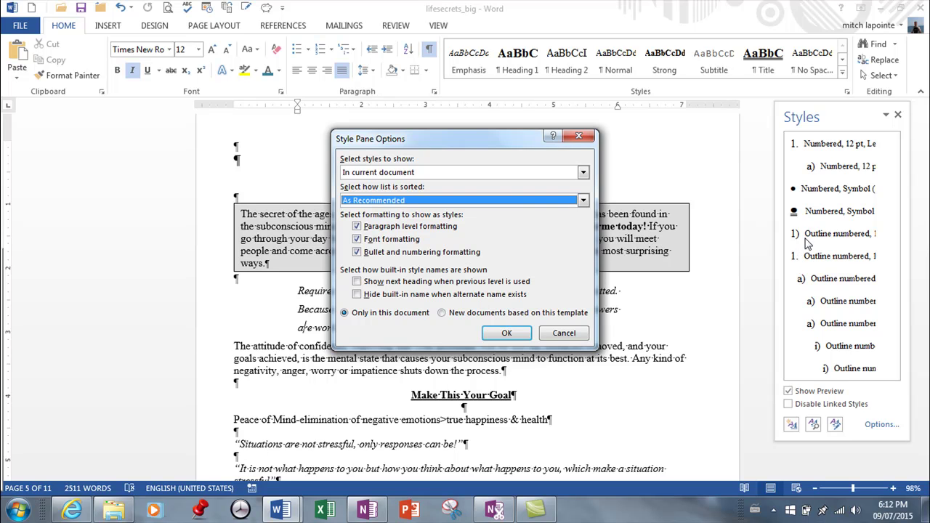
pyautogui.click(579, 136)
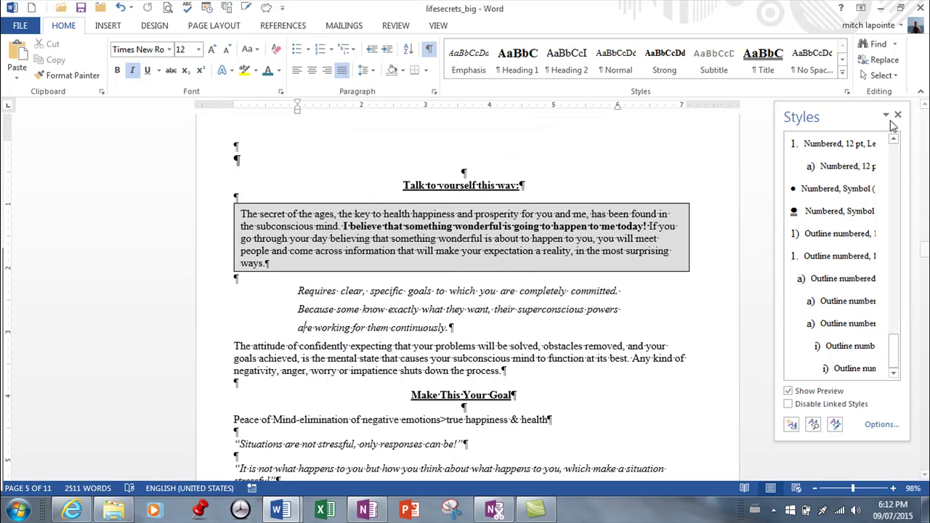
pyautogui.click(898, 115)
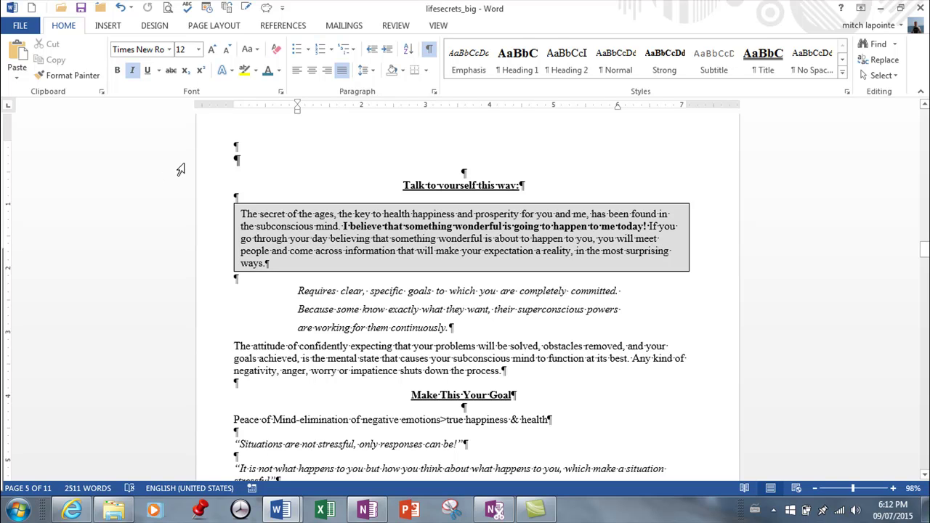
# Switch the document to Draft view
pyautogui.click(117, 70)
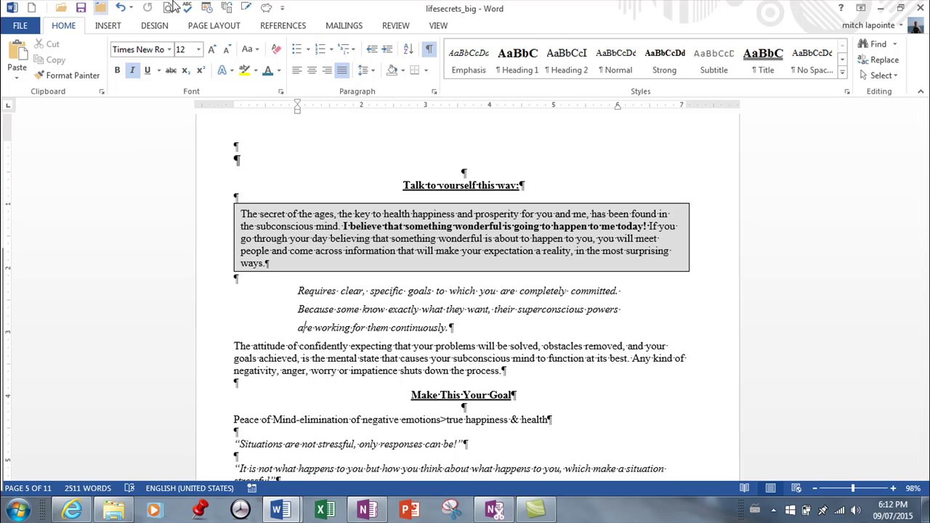
pyautogui.click(439, 26)
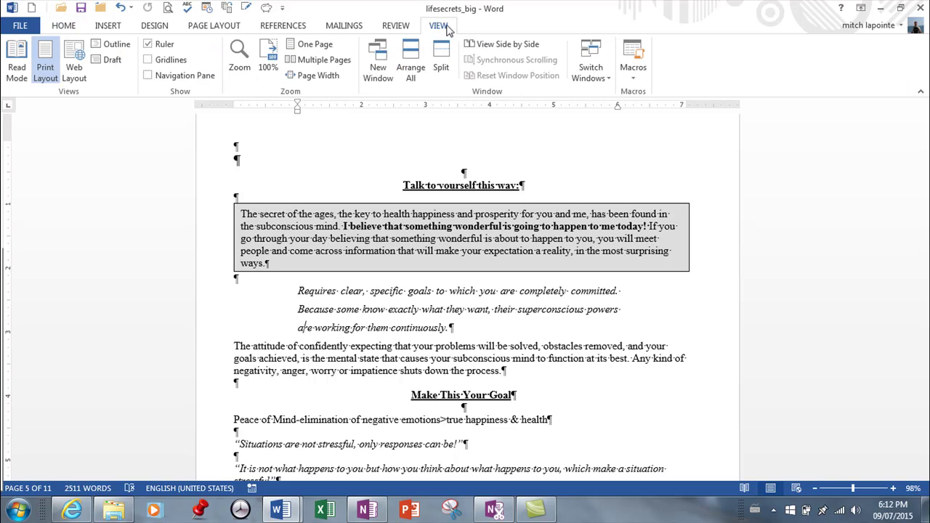
pyautogui.click(102, 63)
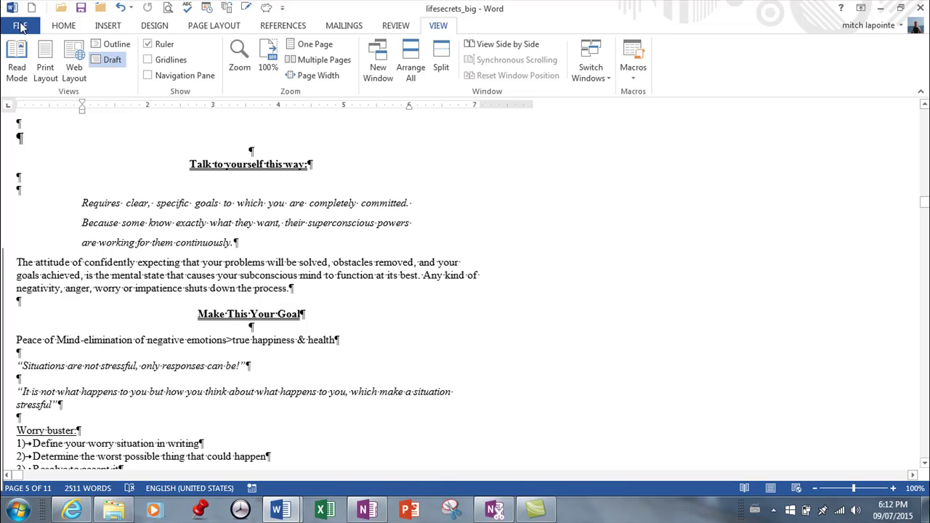
# Set the style area pane width for Draft and Outline views to 2 inches in the advanced display options
pyautogui.click(20, 26)
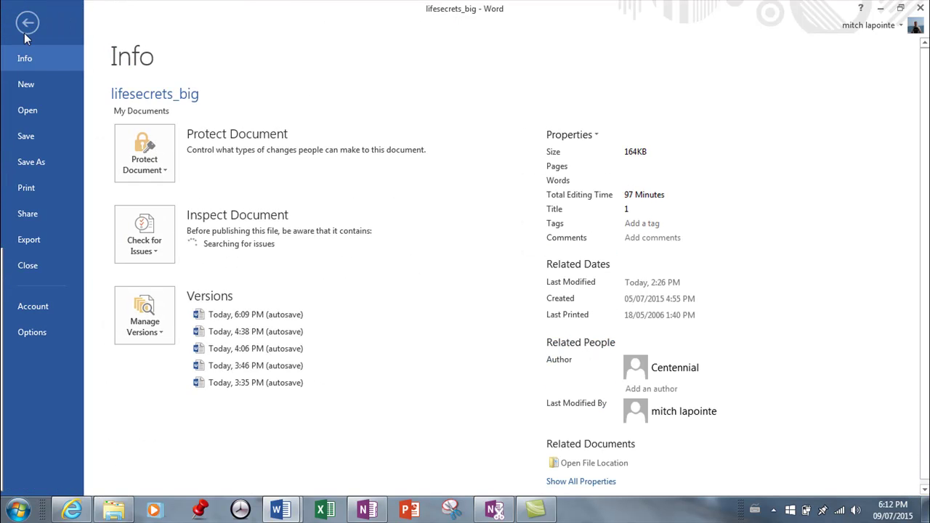
pyautogui.click(30, 334)
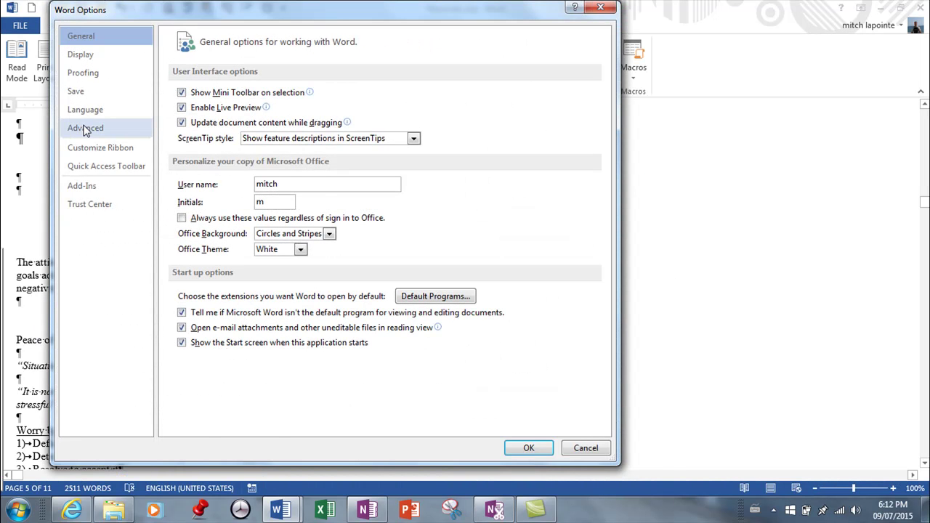
pyautogui.click(85, 128)
pyautogui.scroll(-5, 305, 313)
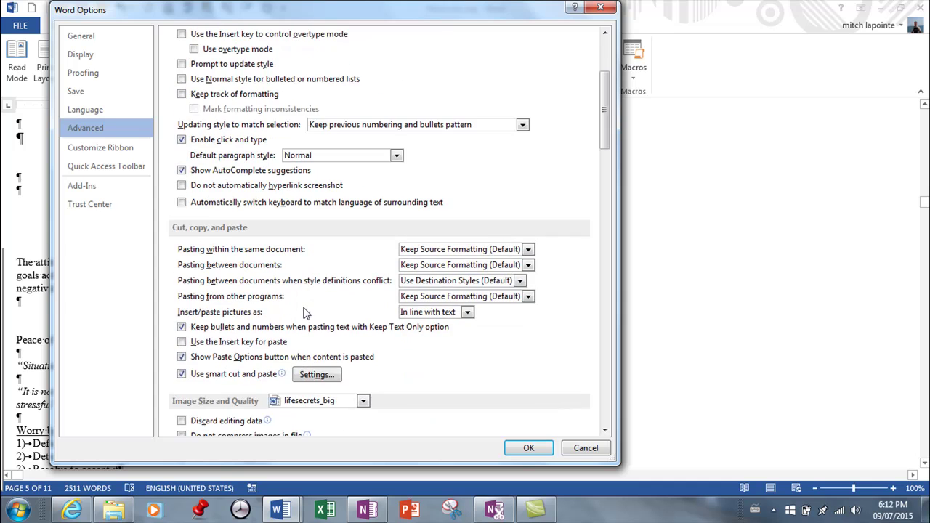
pyautogui.scroll(-3, 305, 313)
pyautogui.scroll(-3, 307, 309)
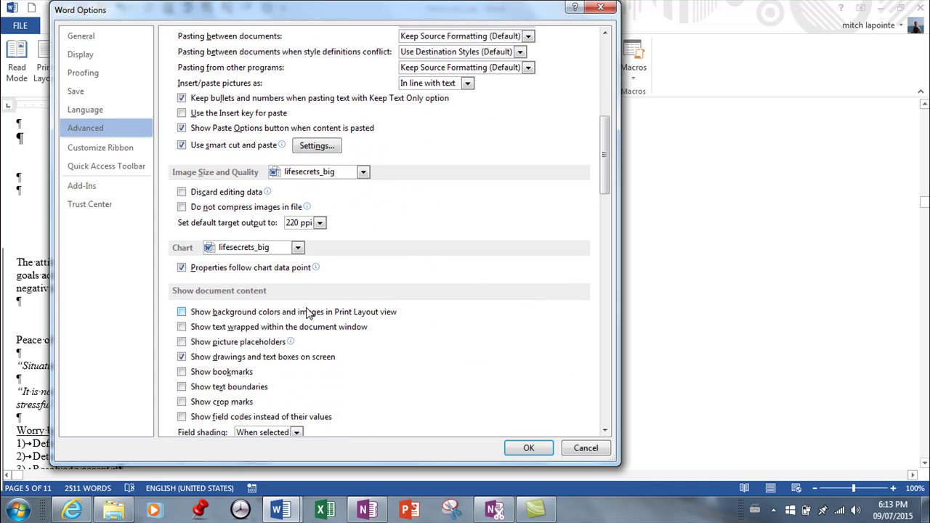
pyautogui.scroll(-9, 306, 313)
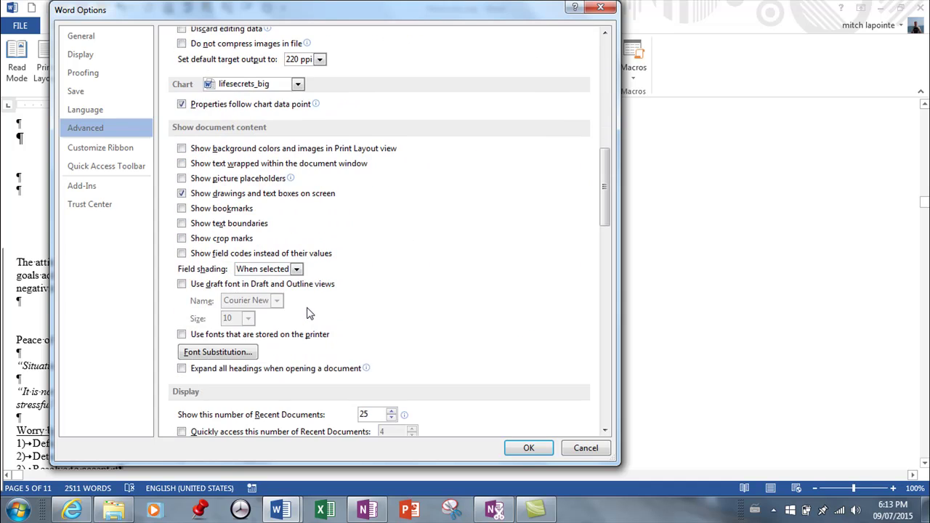
pyautogui.scroll(-1, 307, 310)
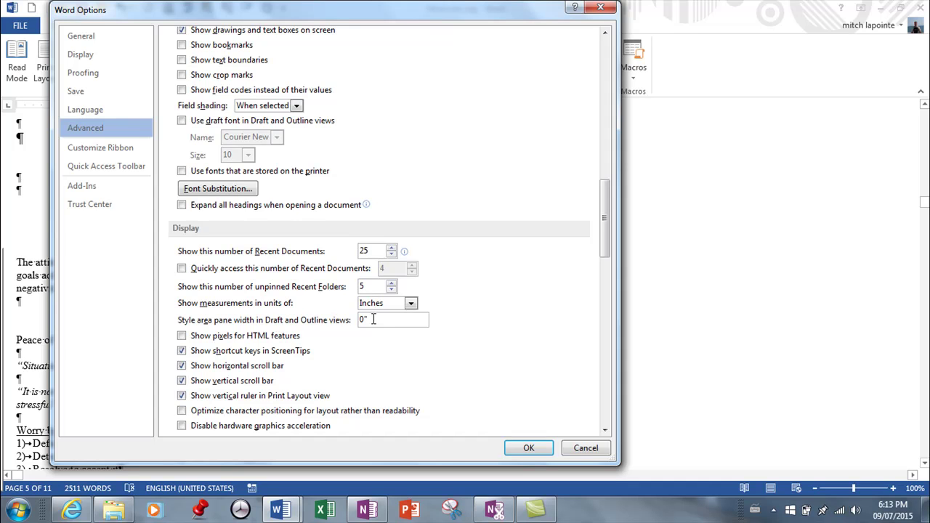
pyautogui.moveTo(369, 320); pyautogui.dragTo(356, 320)
pyautogui.write('2')
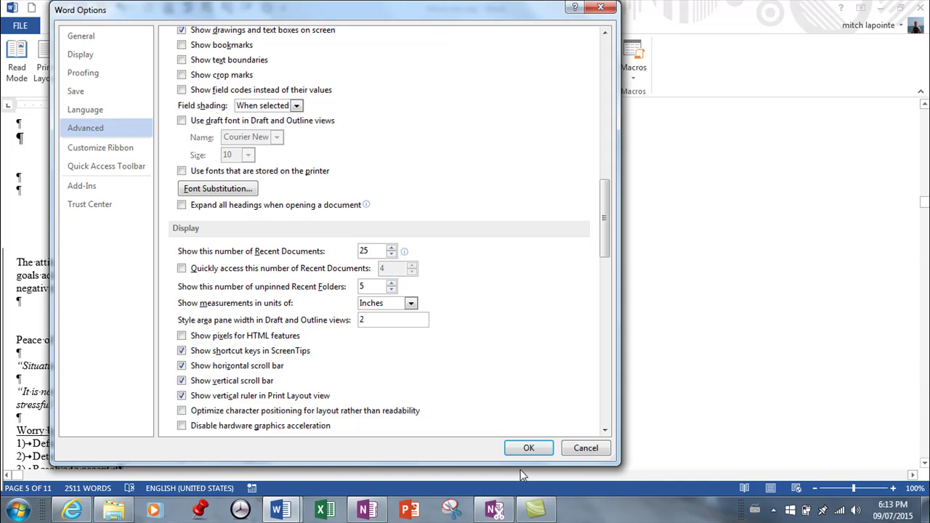
pyautogui.click(529, 448)
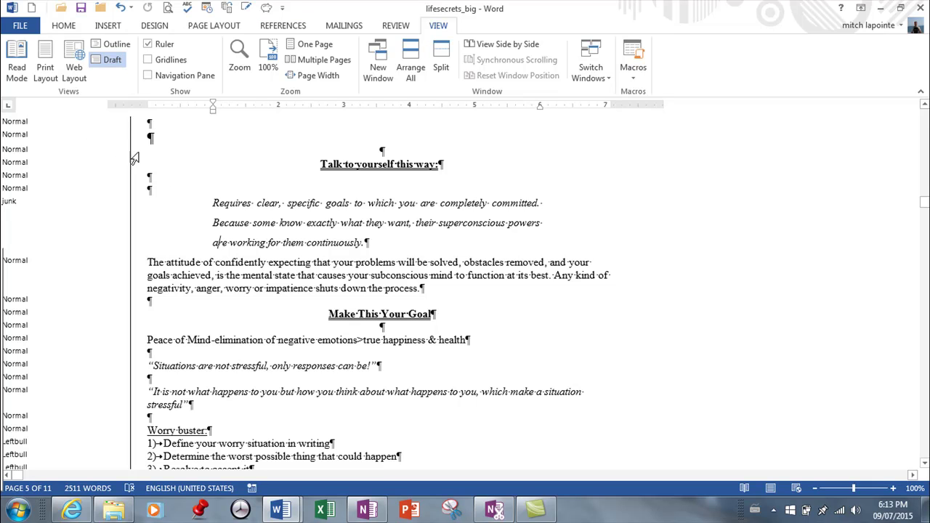
# Examine the style names listed beside the paragraphs throughout the document in Draft view
pyautogui.scroll(-5, 193, 366)
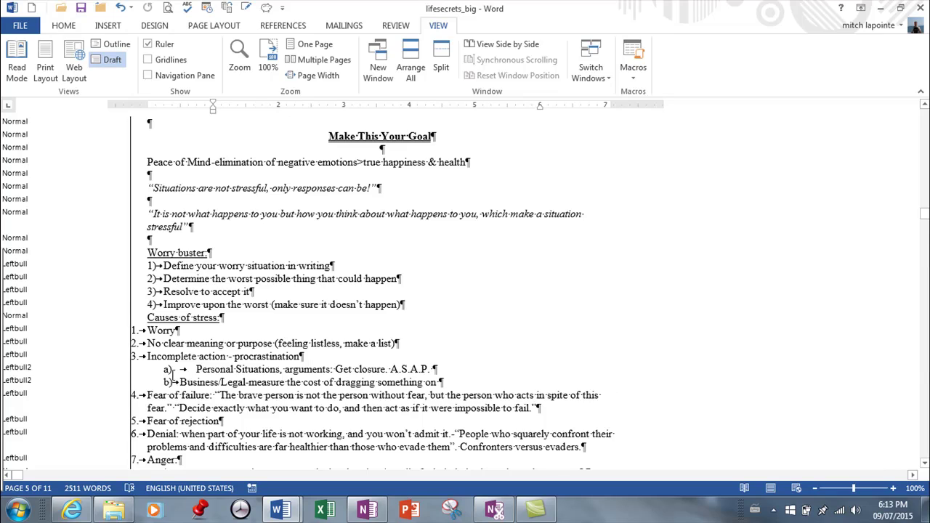
pyautogui.scroll(-3, 171, 377)
pyautogui.scroll(-14, 172, 377)
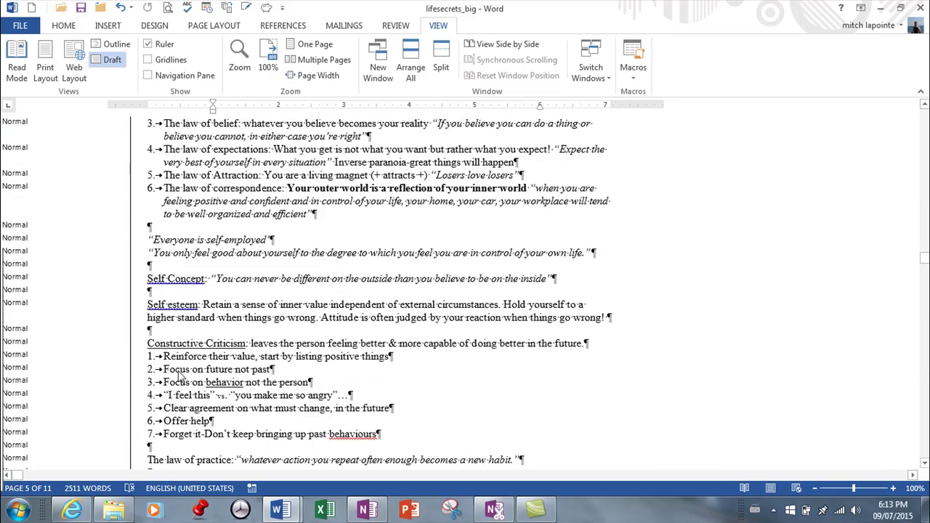
pyautogui.scroll(-20, 180, 370)
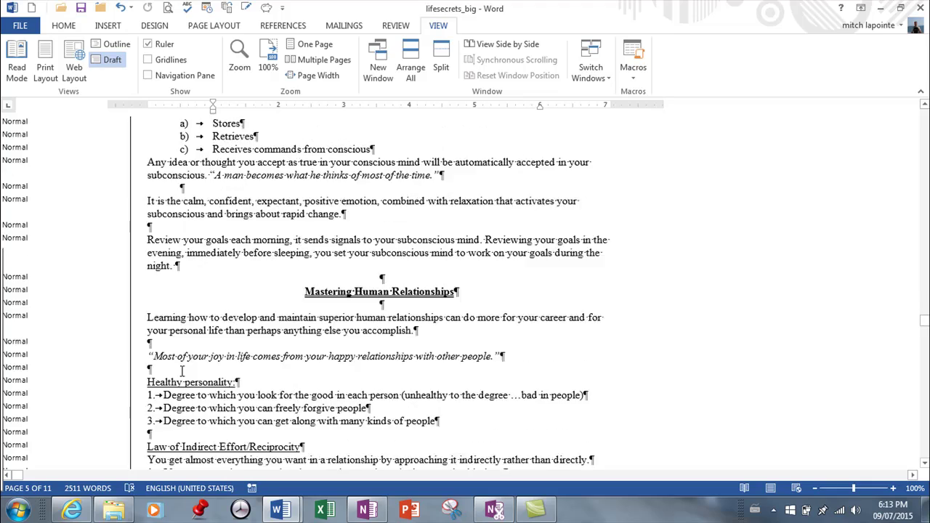
pyautogui.scroll(-20, 182, 369)
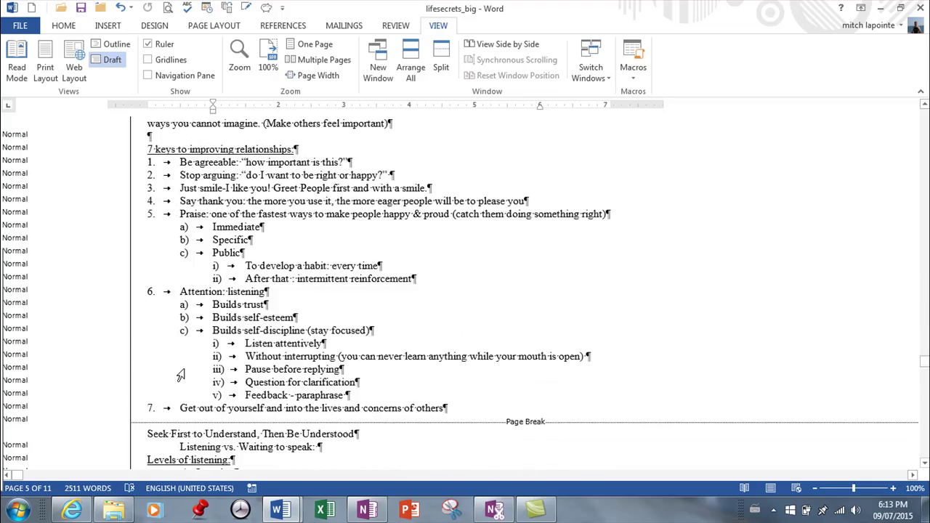
pyautogui.scroll(-5, 187, 369)
pyautogui.scroll(-6, 188, 369)
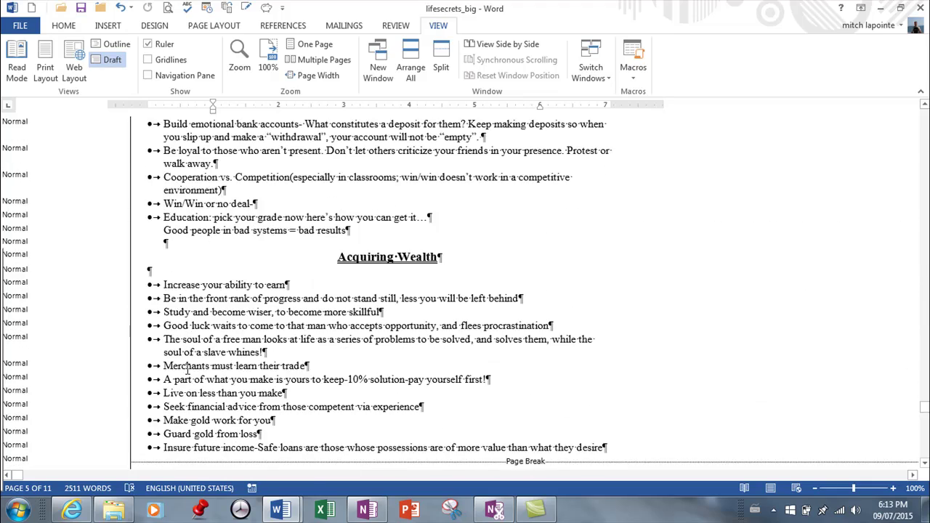
pyautogui.scroll(-4, 243, 347)
pyautogui.scroll(-5, 237, 314)
pyautogui.scroll(10, 240, 315)
pyautogui.scroll(20, 245, 313)
pyautogui.scroll(8, 245, 297)
pyautogui.scroll(4, 249, 292)
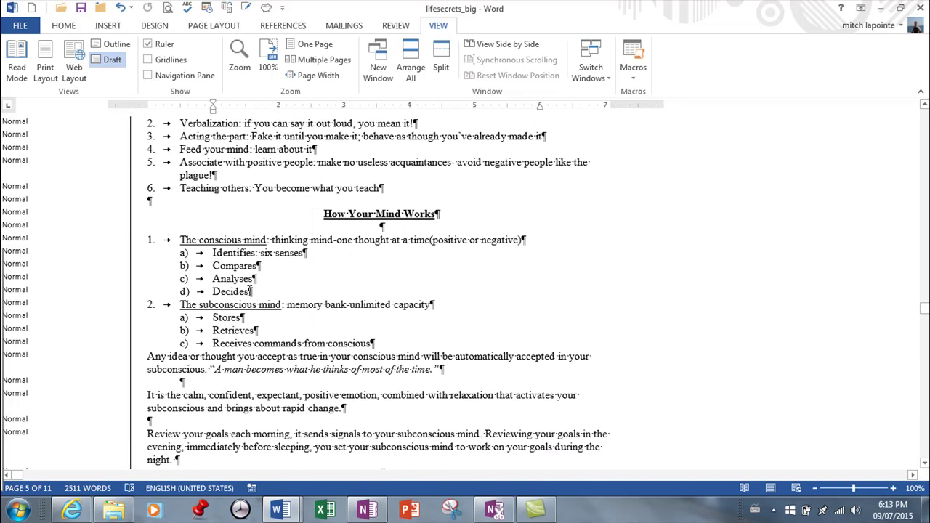
# Return to Print Layout view and apply the Title style to the heading "The Most Important Skill: Goal setting -Goals are fuel!"
pyautogui.hotkey('ctrl', 'alt', 'p')
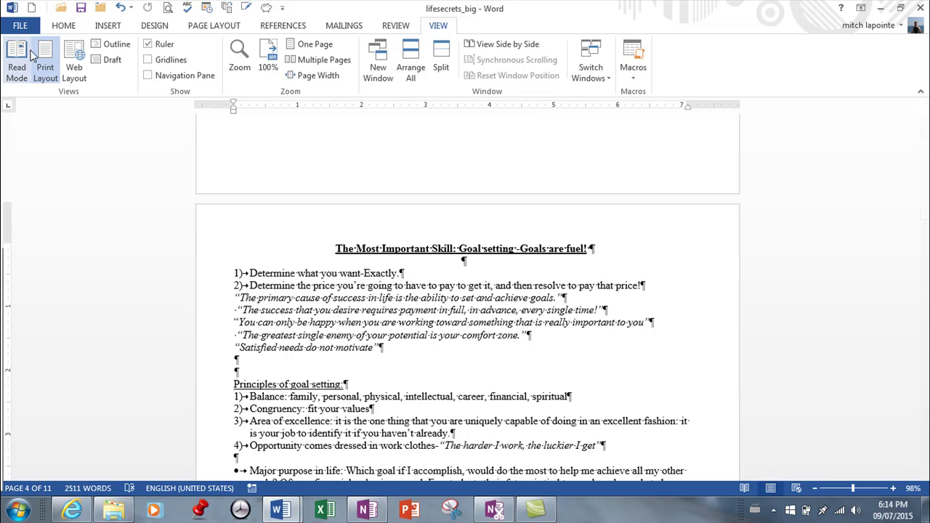
pyautogui.click(72, 26)
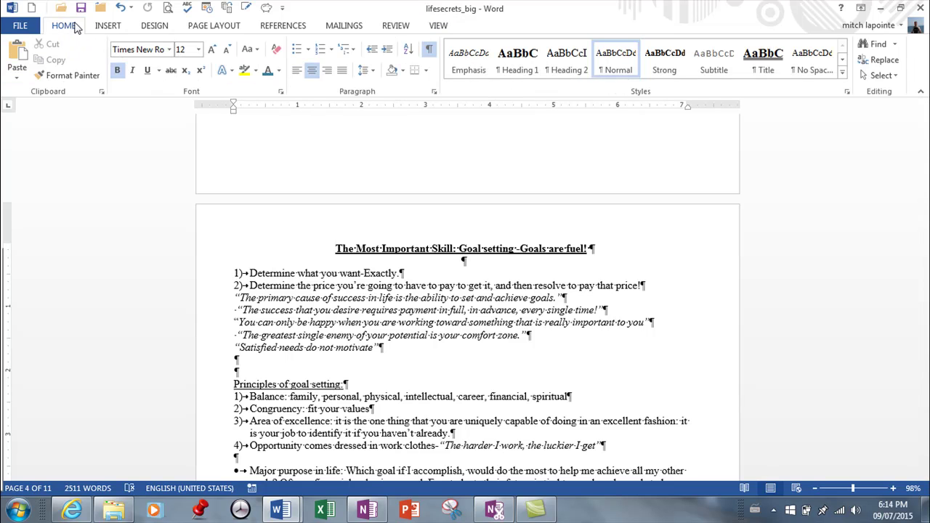
pyautogui.click(774, 67)
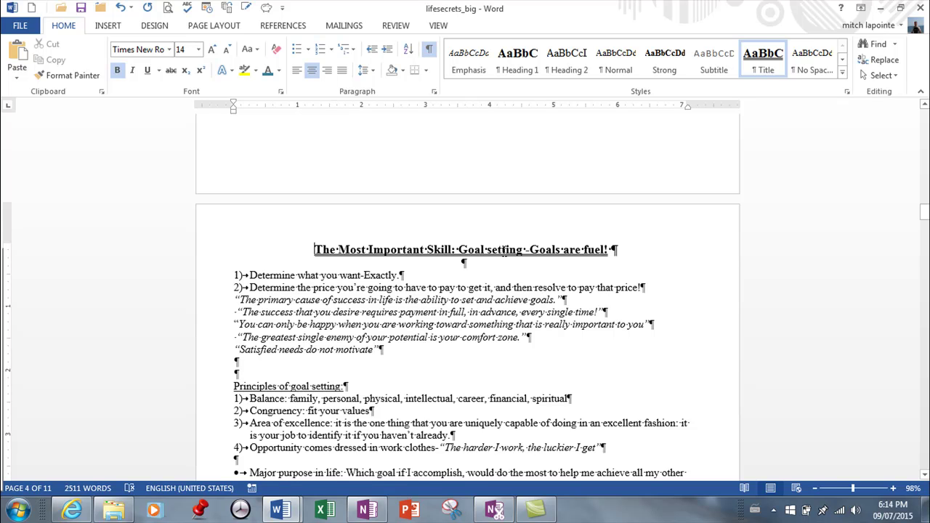
# Try the Normal style on the whole "The Most Important Skill" heading, and undo it
pyautogui.tripleClick(526, 249)
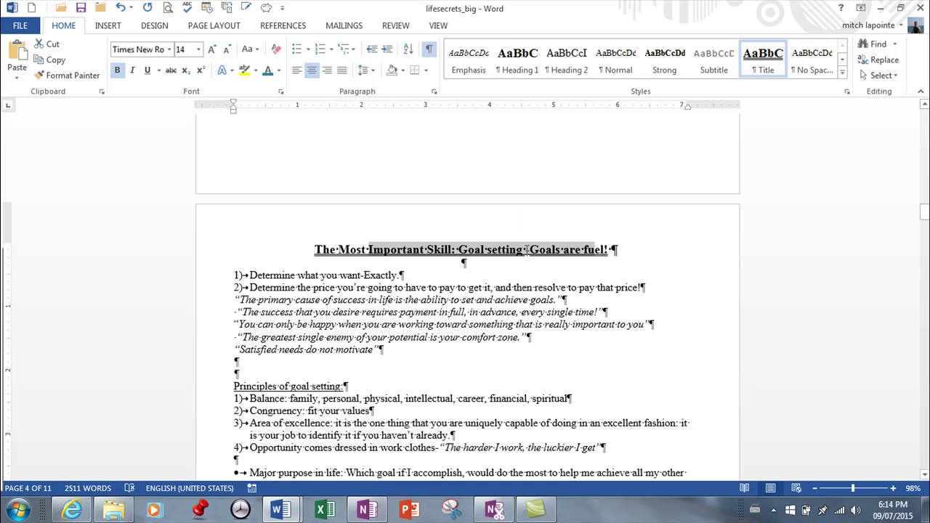
pyautogui.tripleClick(526, 254)
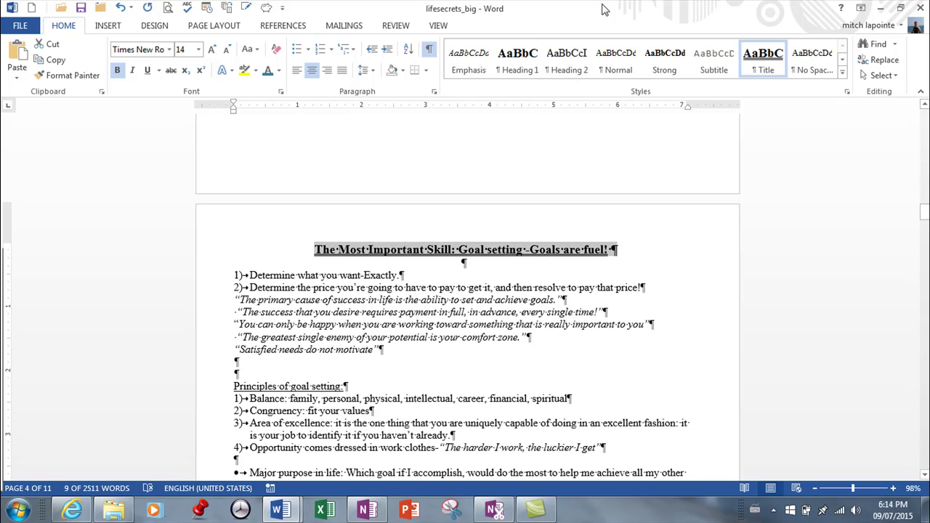
pyautogui.click(620, 67)
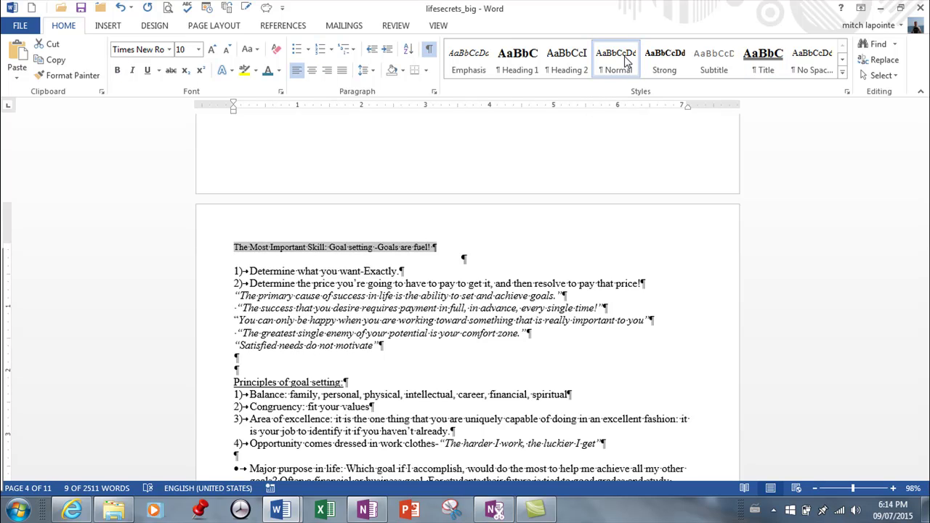
pyautogui.click(122, 9)
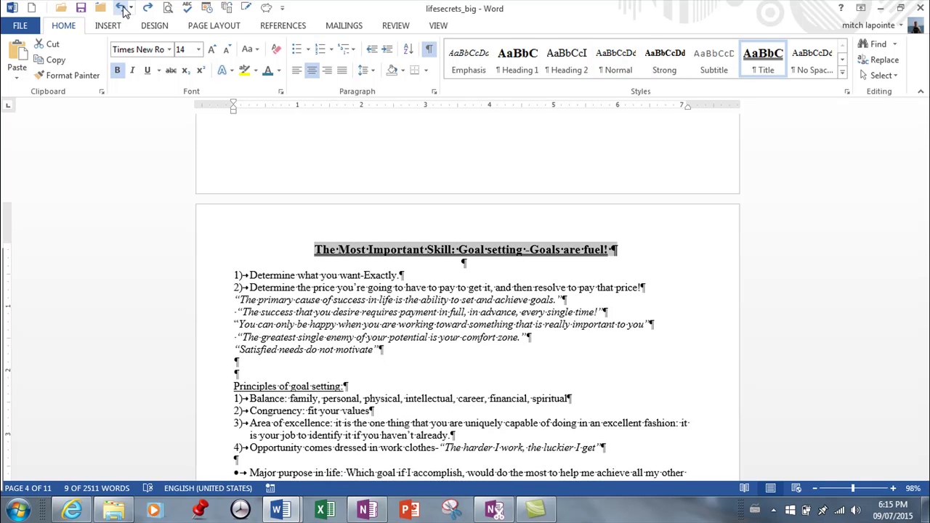
# Try clearing all formatting from the "The Most Important Skill" heading, select the whole document, and undo the clearing
pyautogui.click(277, 52)
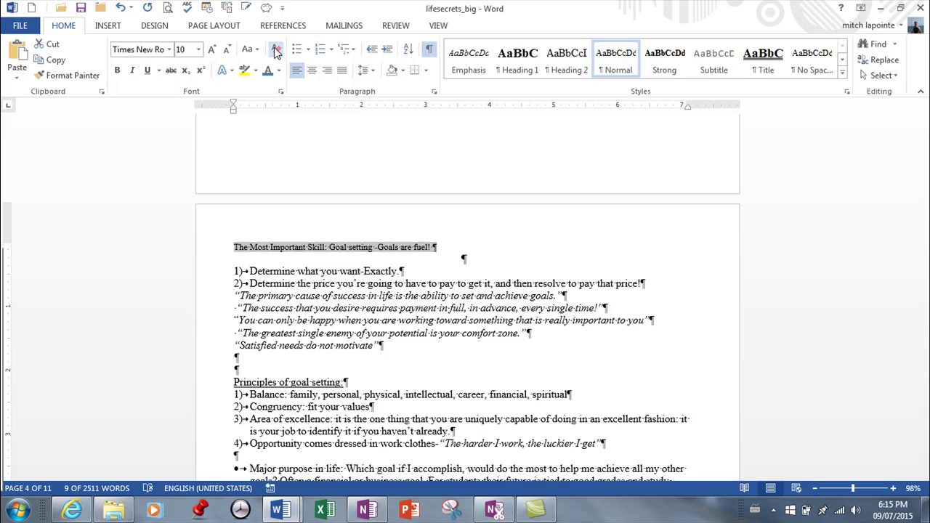
pyautogui.tripleClick(218, 271)
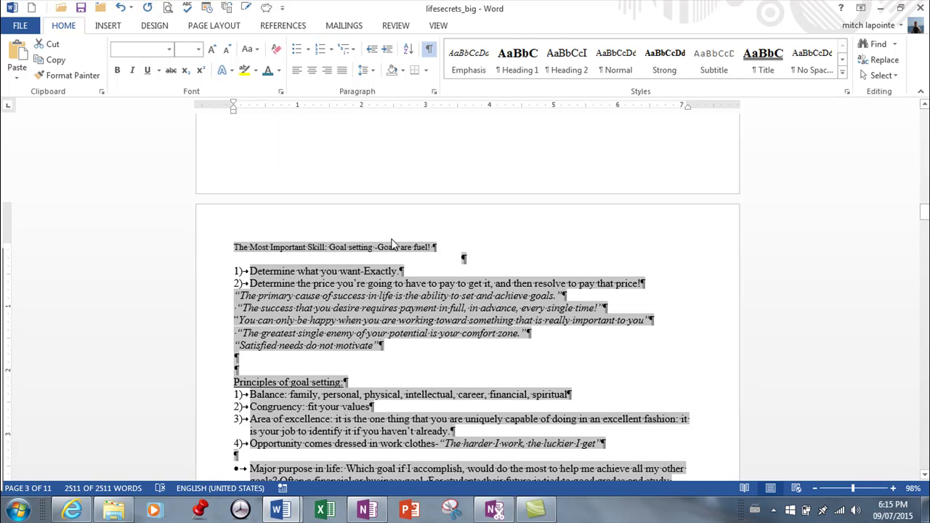
pyautogui.click(121, 9)
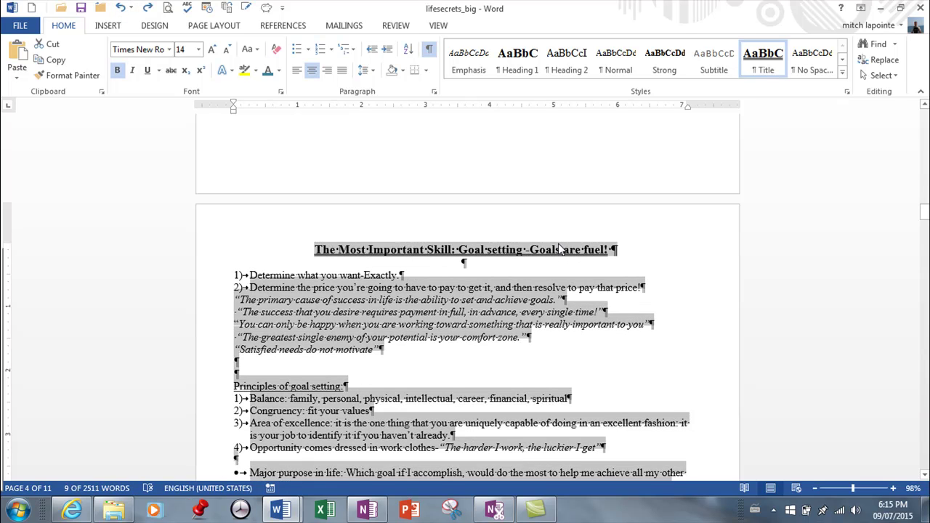
# Apply the Normal style to the "The Most Important Skill" heading
pyautogui.click(616, 62)
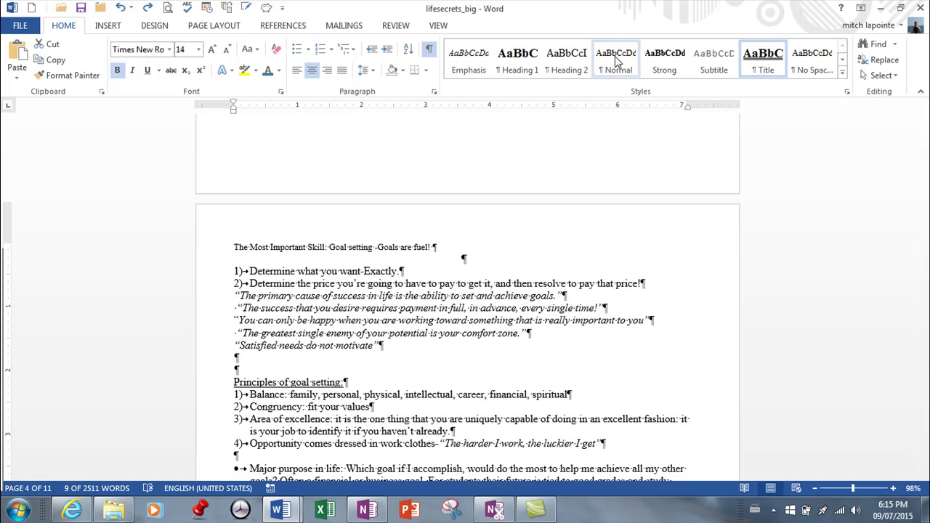